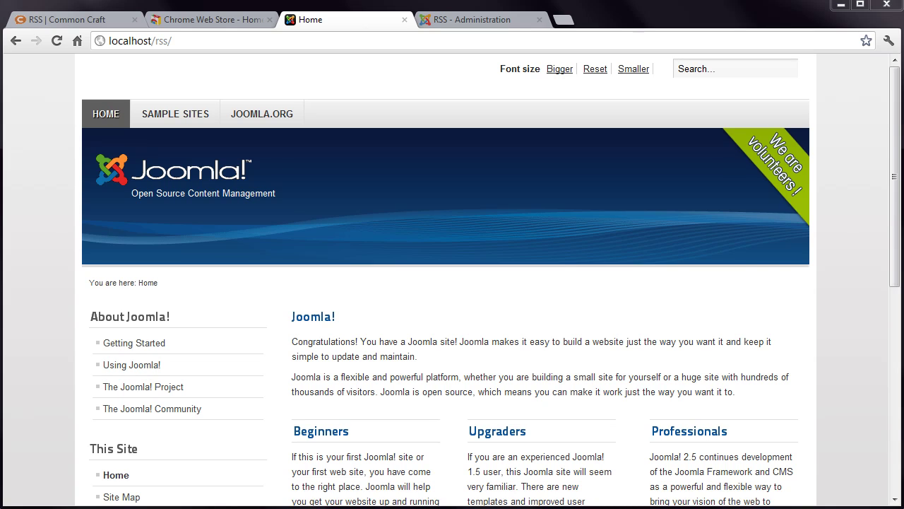
View the Common Craft RSS page, the Joomla site's home page and its administration page
{"action": "left_click", "coordinate": [88, 20]}
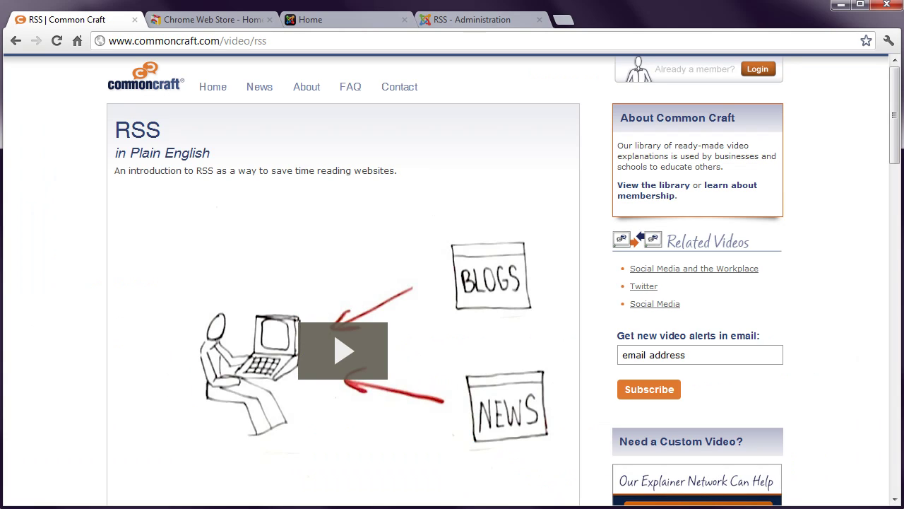
{"action": "left_click", "coordinate": [322, 21]}
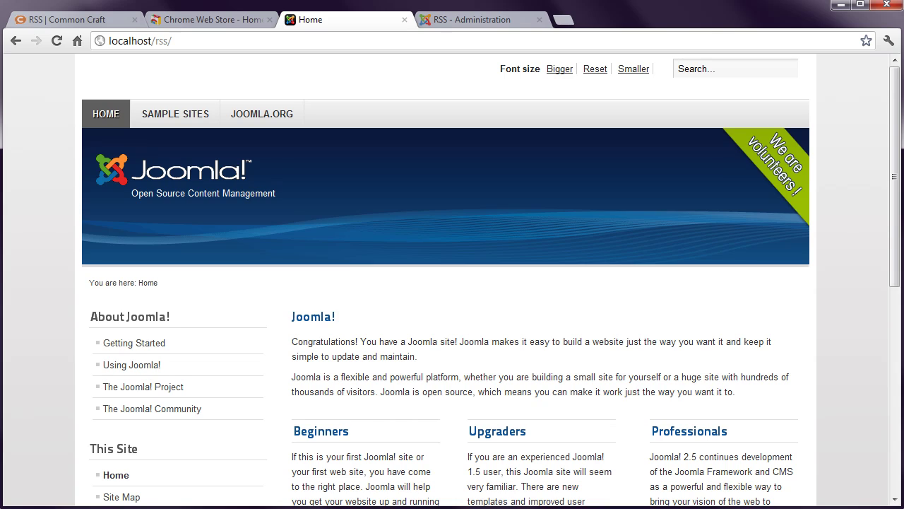
{"action": "left_click", "coordinate": [477, 22]}
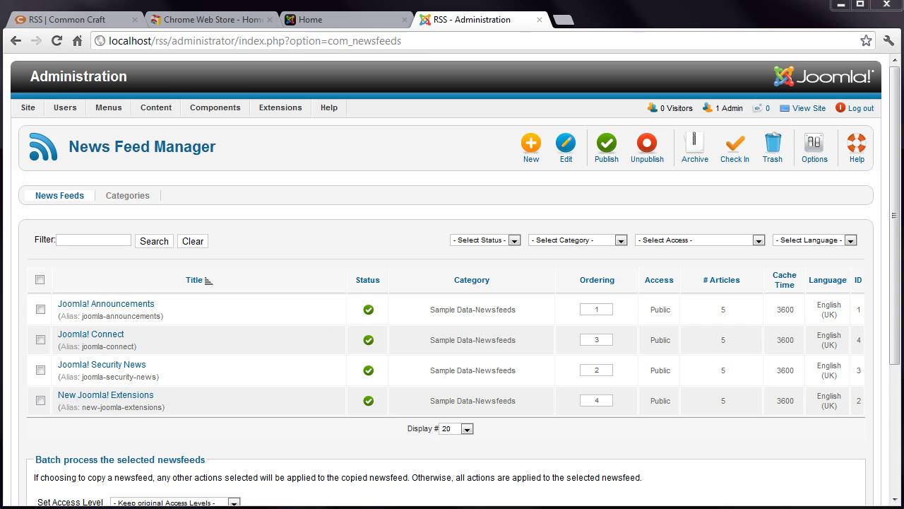
Search the Chrome Web Store for "rss" and add the RSS Subscription Extension (by Google) to Chrome
{"action": "left_click", "coordinate": [202, 19]}
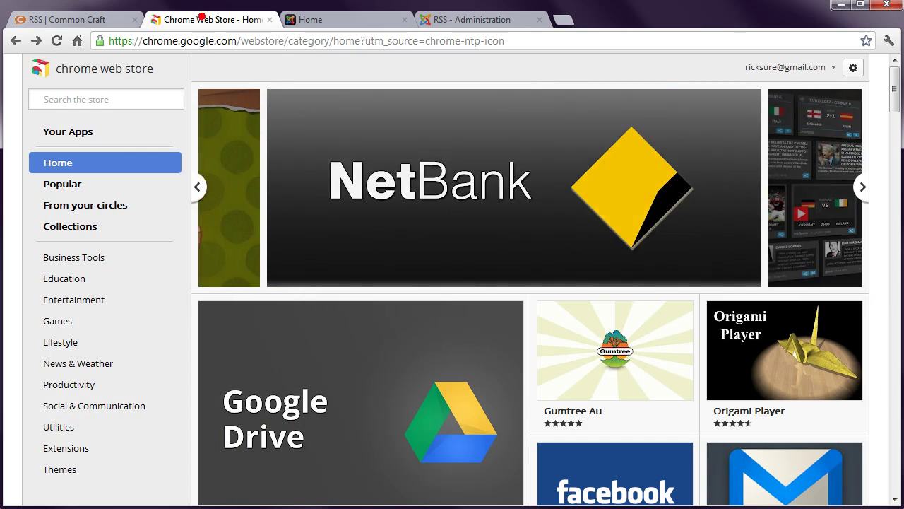
{"action": "left_click", "coordinate": [61, 97]}
{"action": "type", "text": "rss"}
{"action": "key", "text": "Return"}
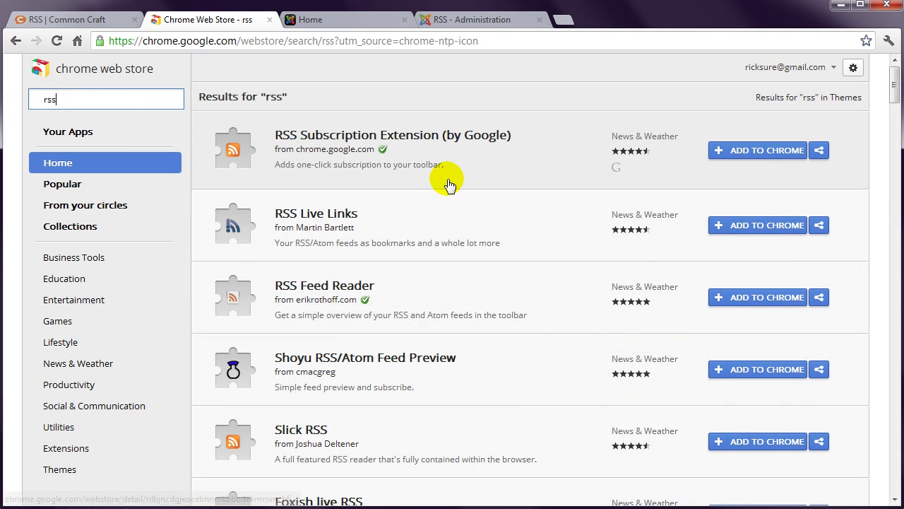
{"action": "left_click", "coordinate": [734, 151]}
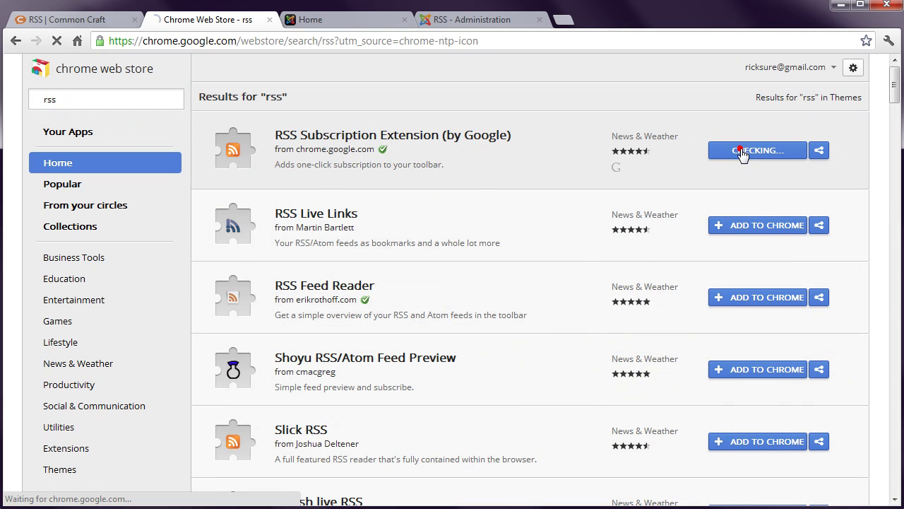
{"action": "left_click", "coordinate": [486, 305]}
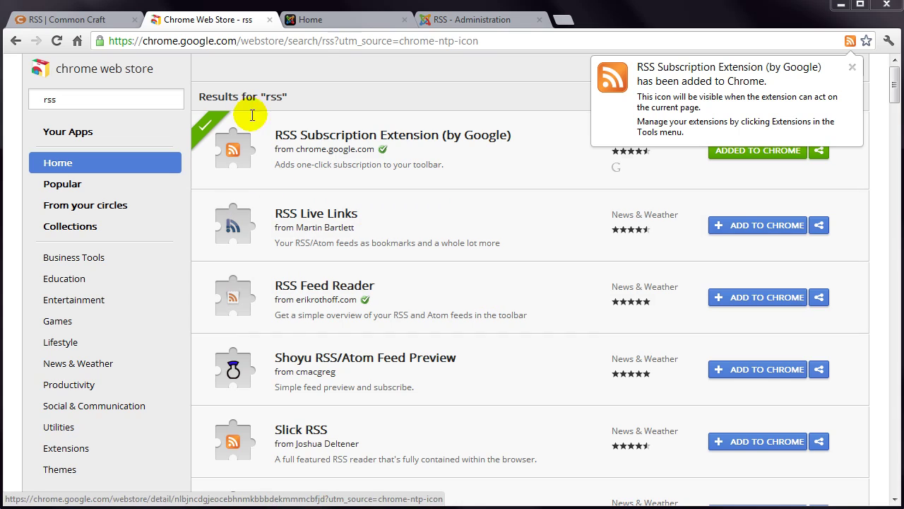
Reload the Joomla site's home page, preview its RSS 2.0 feed, and close the preview
{"action": "left_click", "coordinate": [311, 19]}
{"action": "left_click", "coordinate": [56, 40]}
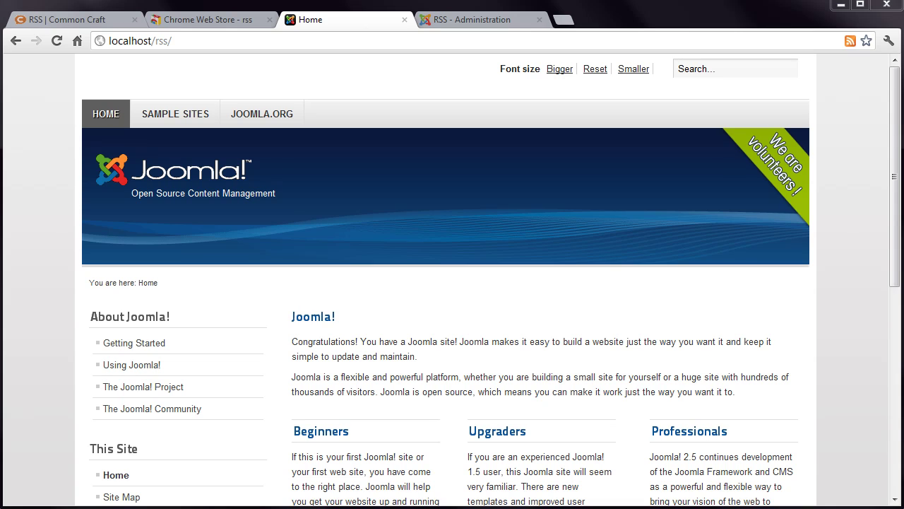
{"action": "left_click", "coordinate": [850, 40]}
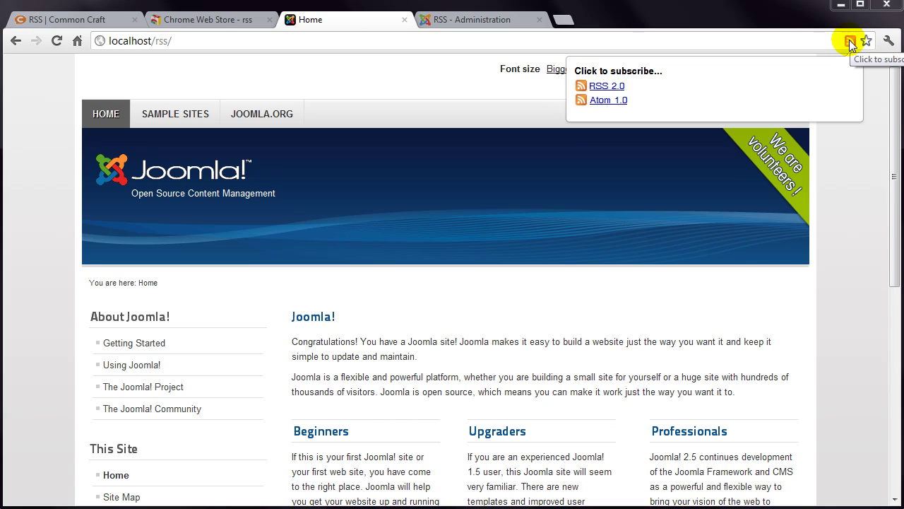
{"action": "left_click", "coordinate": [603, 87]}
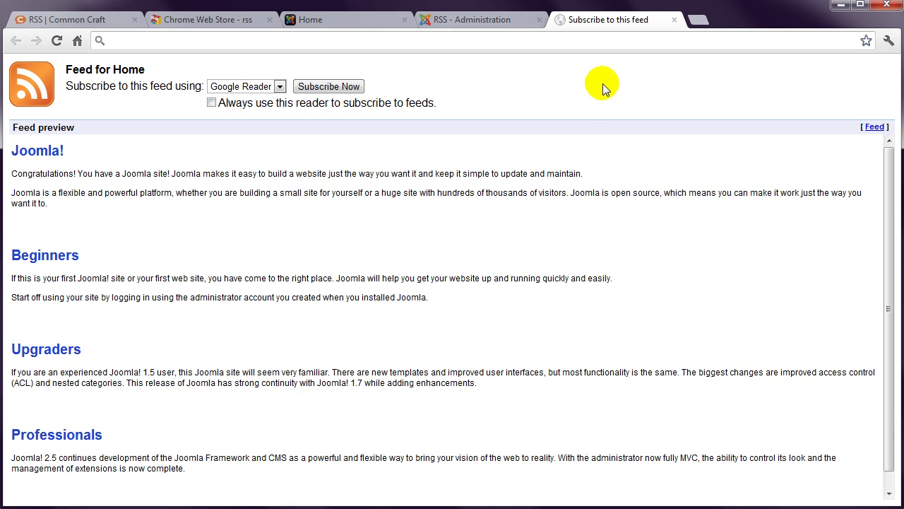
{"action": "left_click", "coordinate": [674, 20]}
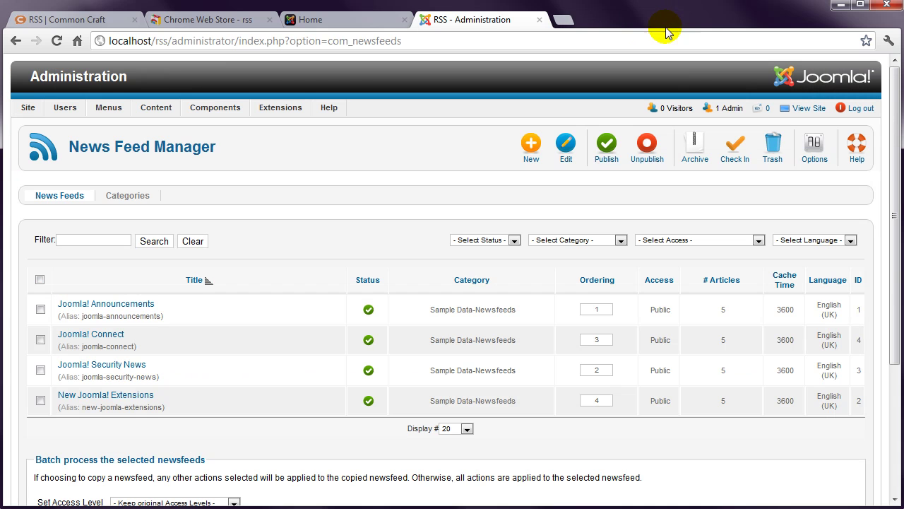
On the Joomla site, go through Using Joomla!, Components and Content Component to the Single Article page
{"action": "left_click", "coordinate": [357, 16]}
{"action": "scroll", "coordinate": [52, 318], "scroll_direction": "down", "scroll_amount": 4}
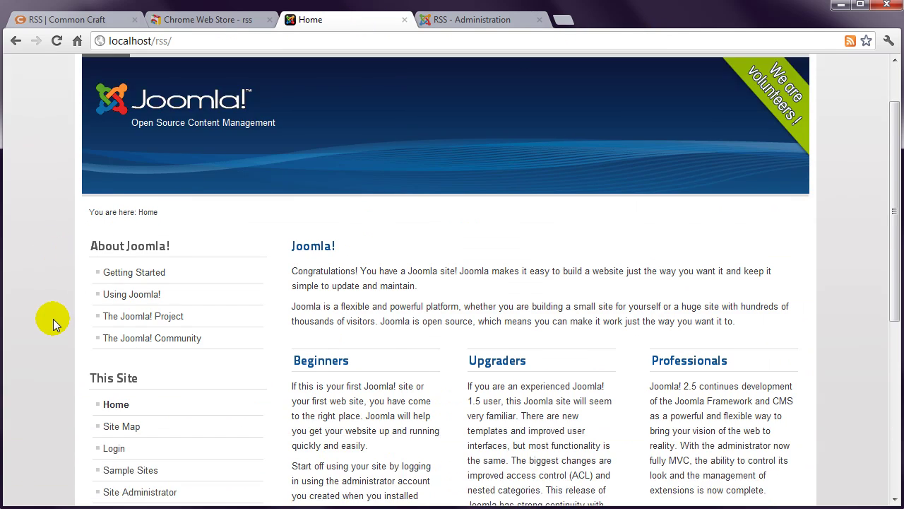
{"action": "left_click", "coordinate": [136, 303]}
{"action": "scroll", "coordinate": [136, 309], "scroll_direction": "down", "scroll_amount": 3}
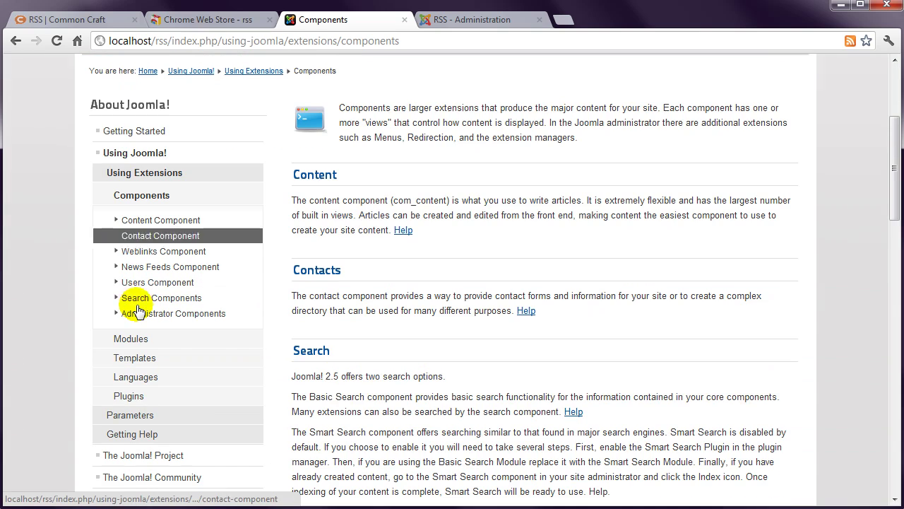
{"action": "left_click", "coordinate": [151, 221]}
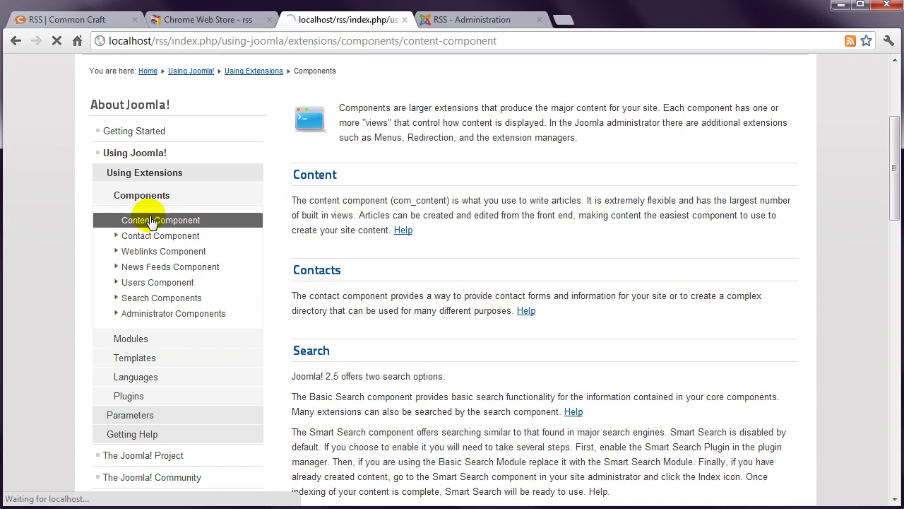
{"action": "scroll", "coordinate": [151, 221], "scroll_direction": "down", "scroll_amount": 1}
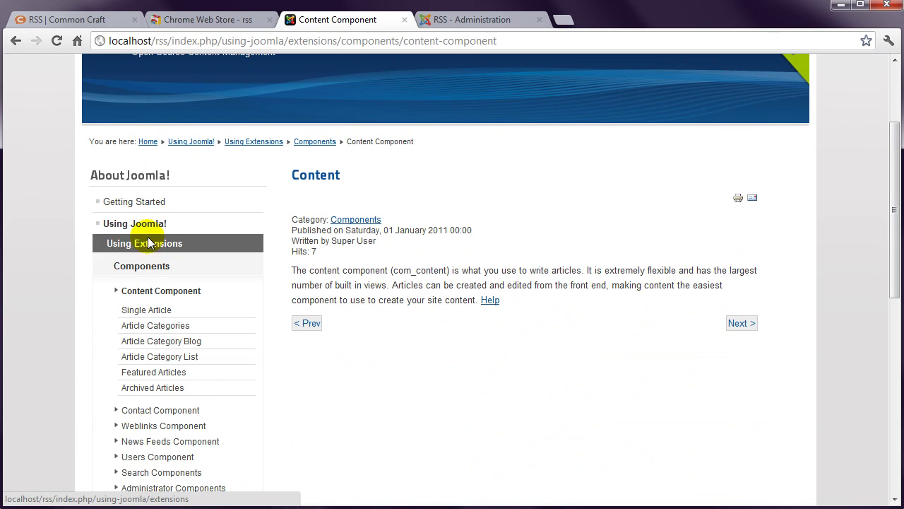
{"action": "left_click", "coordinate": [146, 314]}
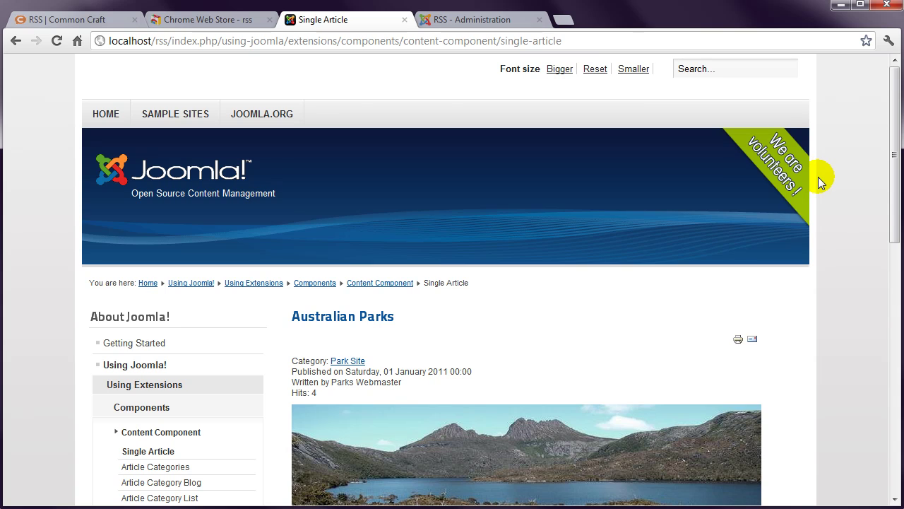
Check the Article Categories, Article Category List, Article Category Blog and Featured Articles pages for a feed icon
{"action": "left_click", "coordinate": [156, 469]}
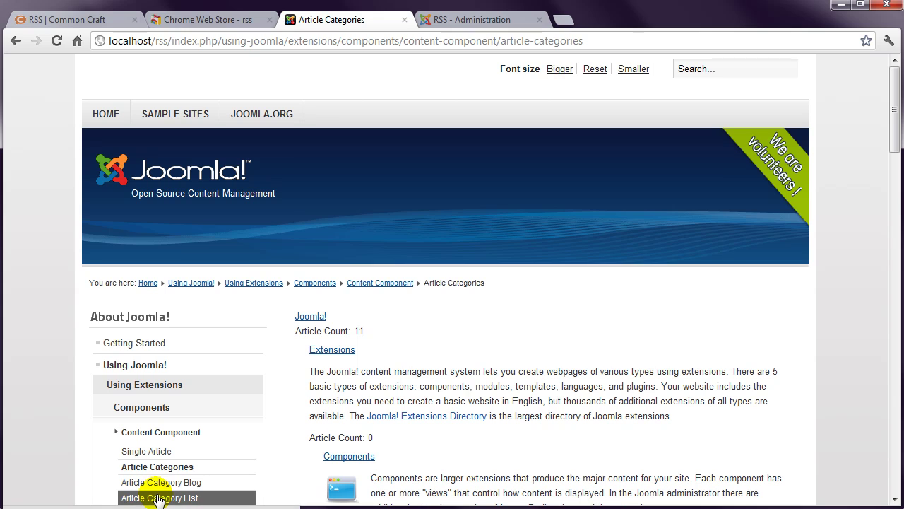
{"action": "left_click", "coordinate": [156, 498]}
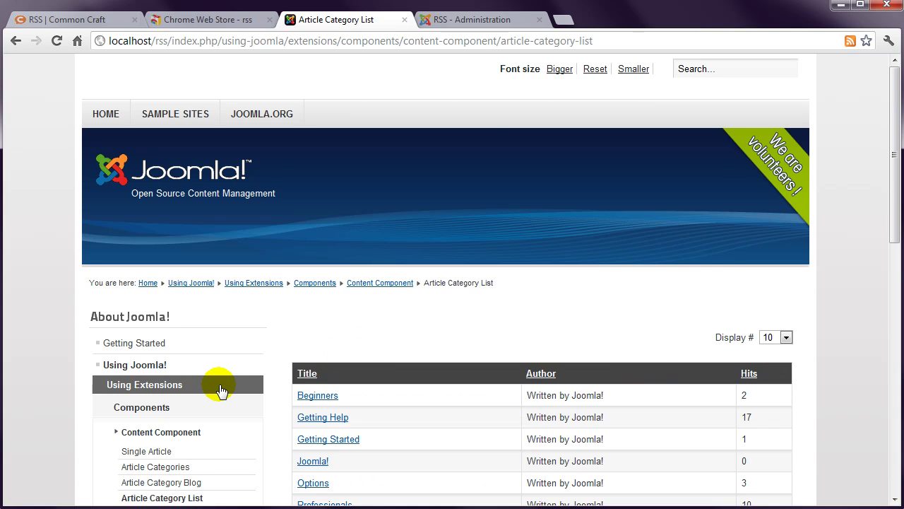
{"action": "scroll", "coordinate": [221, 390], "scroll_direction": "down", "scroll_amount": 1}
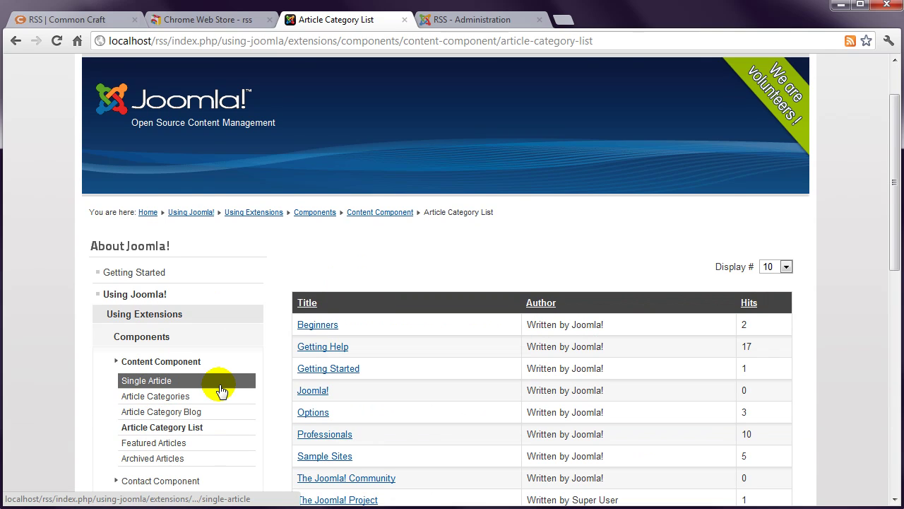
{"action": "left_click", "coordinate": [175, 415]}
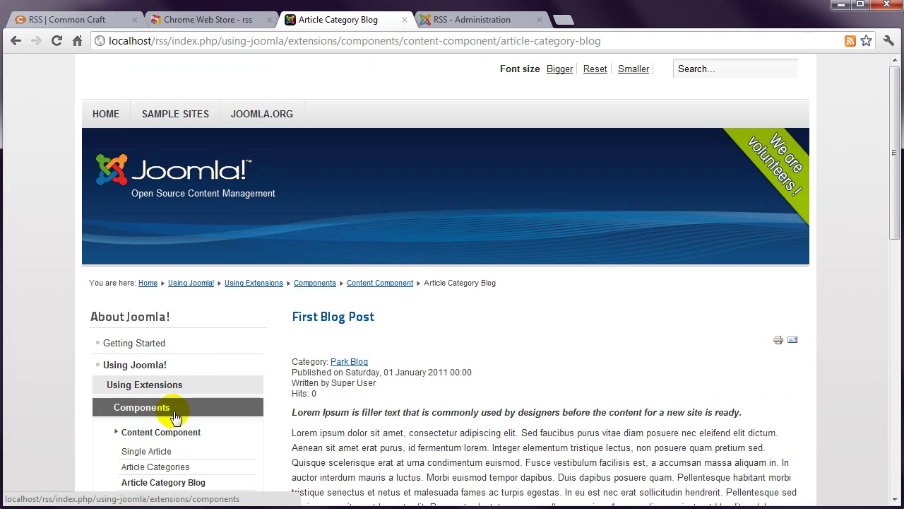
{"action": "scroll", "coordinate": [176, 418], "scroll_direction": "down", "scroll_amount": 2}
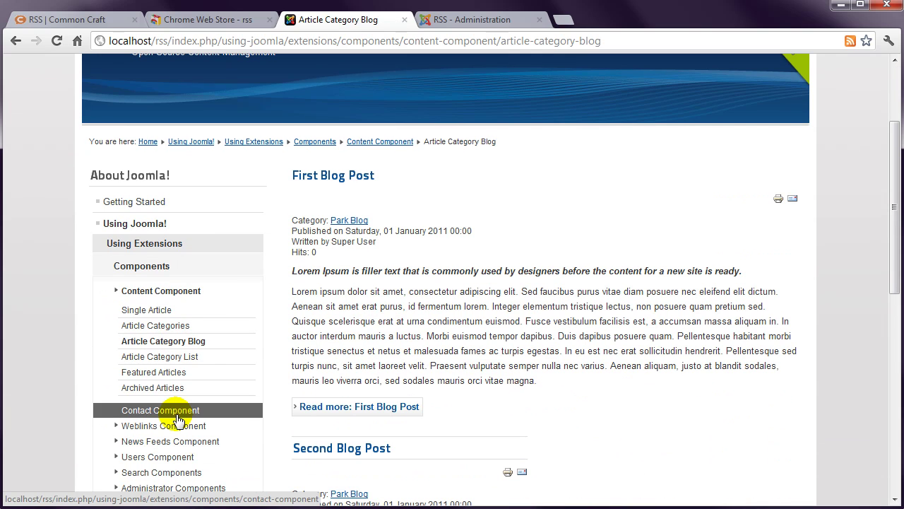
{"action": "left_click", "coordinate": [174, 375]}
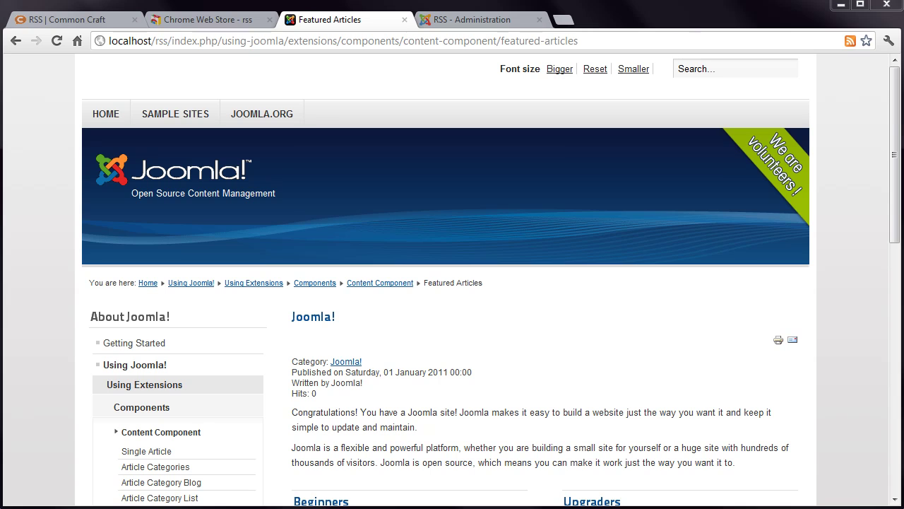
Preview the RSS 2.0 feed of the Article Category Blog page and close the preview
{"action": "left_click", "coordinate": [162, 482]}
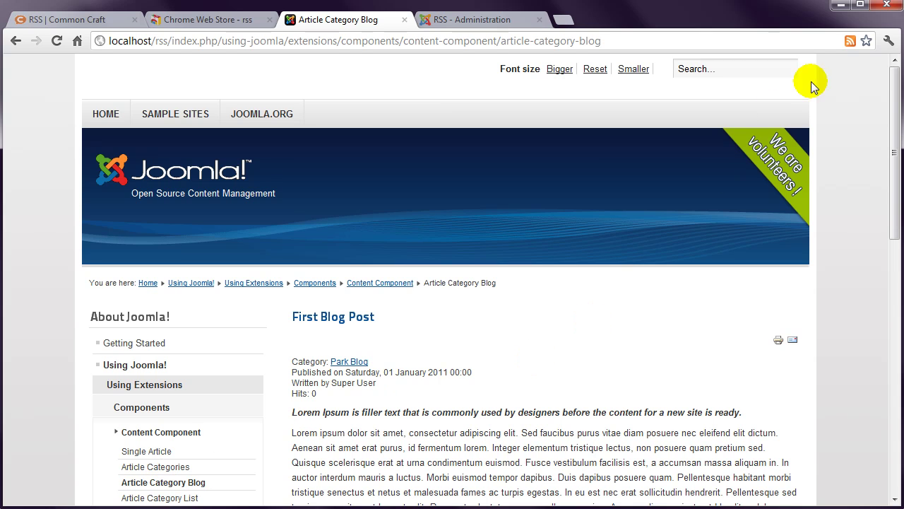
{"action": "left_click", "coordinate": [850, 41]}
{"action": "left_click", "coordinate": [607, 85]}
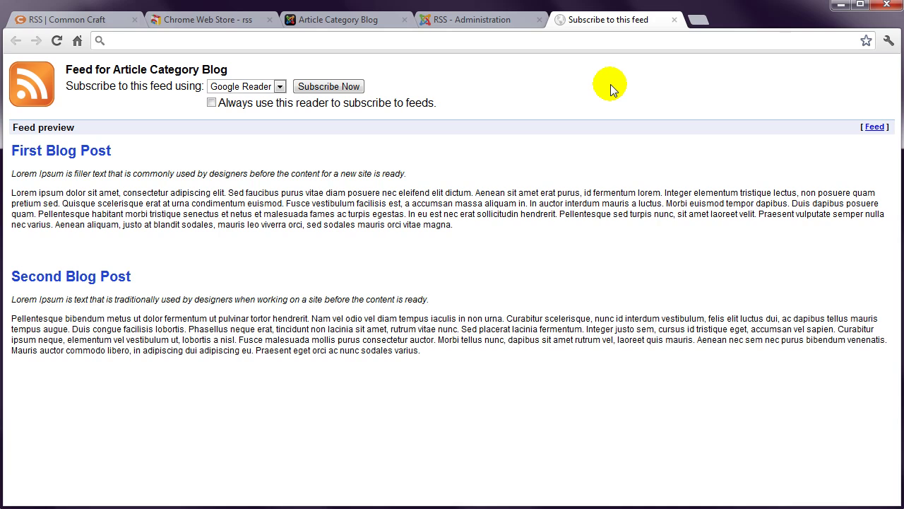
{"action": "left_click", "coordinate": [674, 20]}
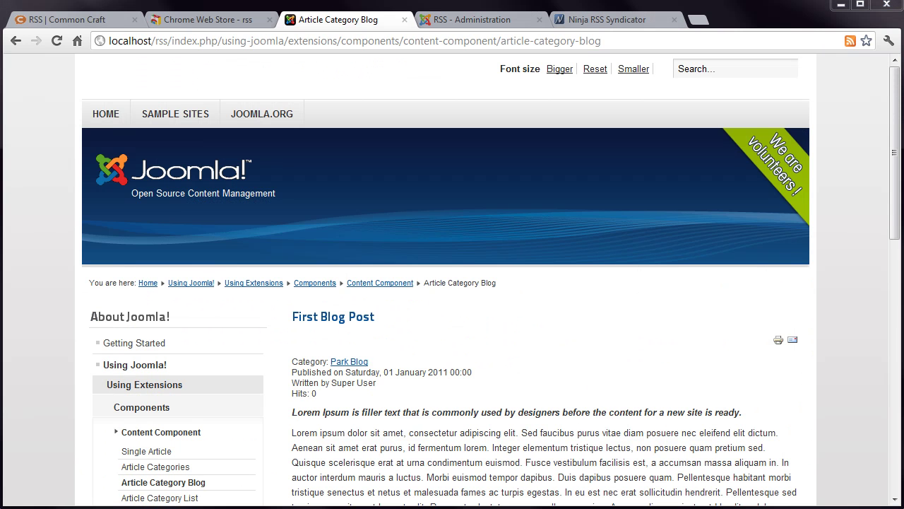
Download the Ninja RSS Syndicator component from the NinjaForge site and return to its product page
{"action": "left_click", "coordinate": [616, 21]}
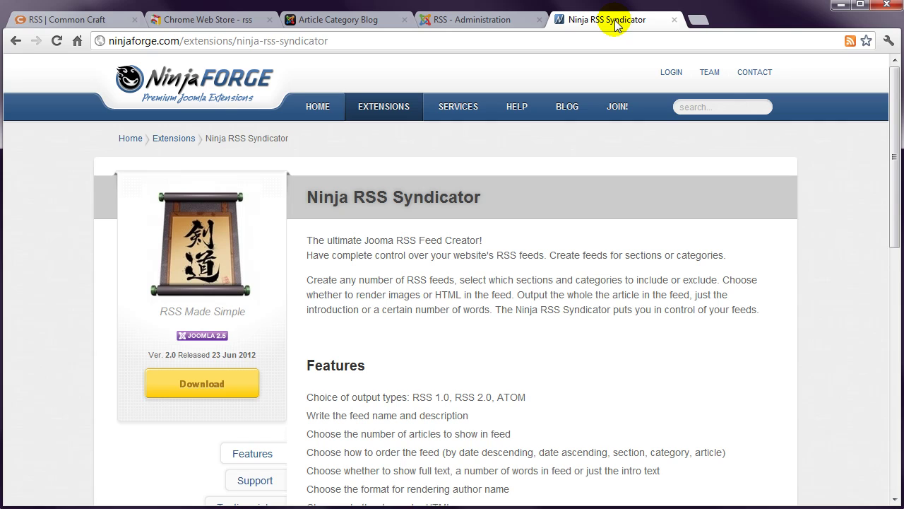
{"action": "left_click", "coordinate": [196, 392]}
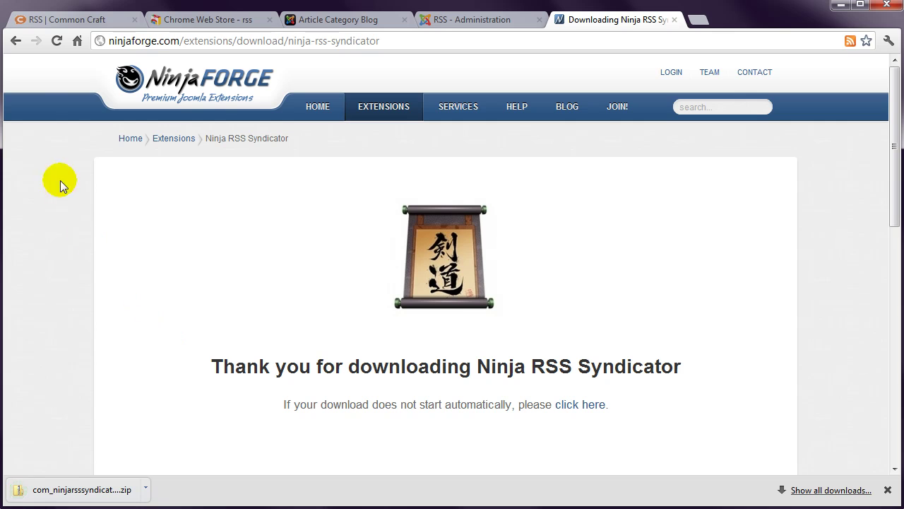
{"action": "left_click", "coordinate": [16, 40]}
Download the Ninja RSS Syndicator Module from the product's addons
{"action": "scroll", "coordinate": [87, 301], "scroll_direction": "down", "scroll_amount": 1}
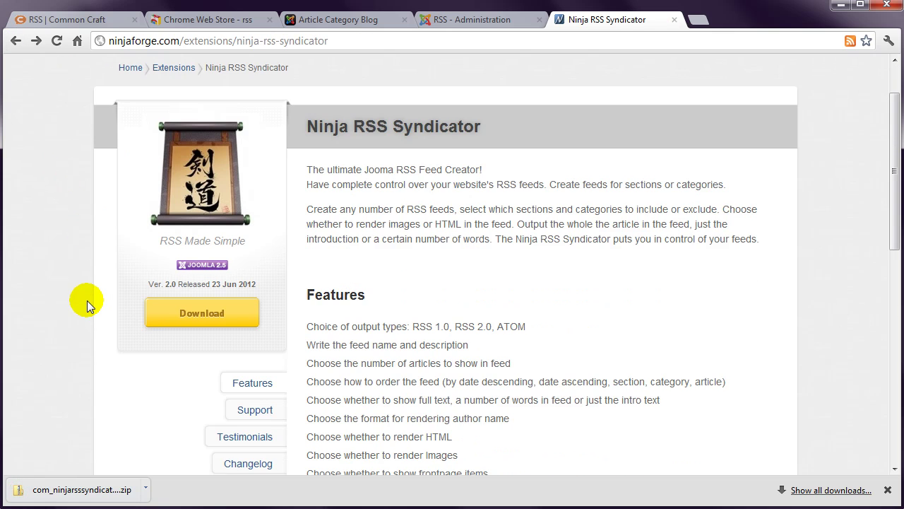
{"action": "scroll", "coordinate": [87, 300], "scroll_direction": "down", "scroll_amount": 2}
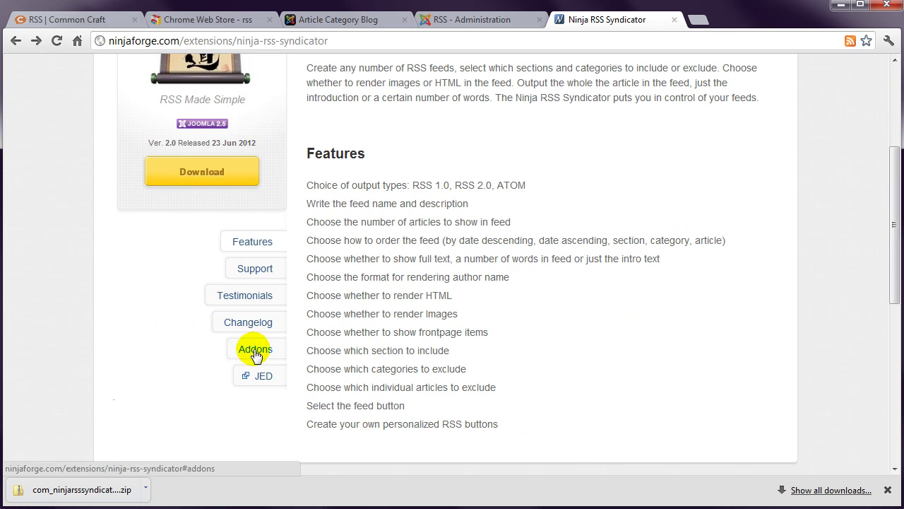
{"action": "left_click", "coordinate": [255, 349]}
{"action": "scroll", "coordinate": [254, 349], "scroll_direction": "down", "scroll_amount": 3}
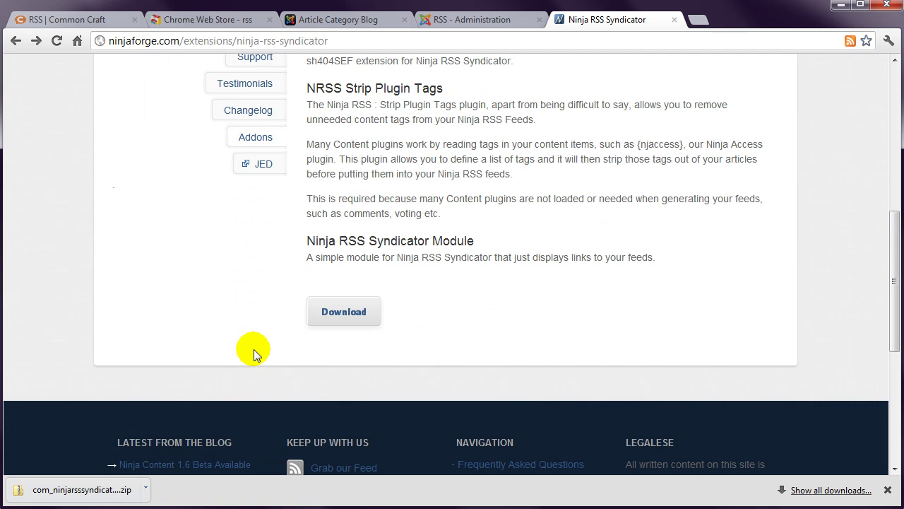
{"action": "left_click", "coordinate": [354, 317]}
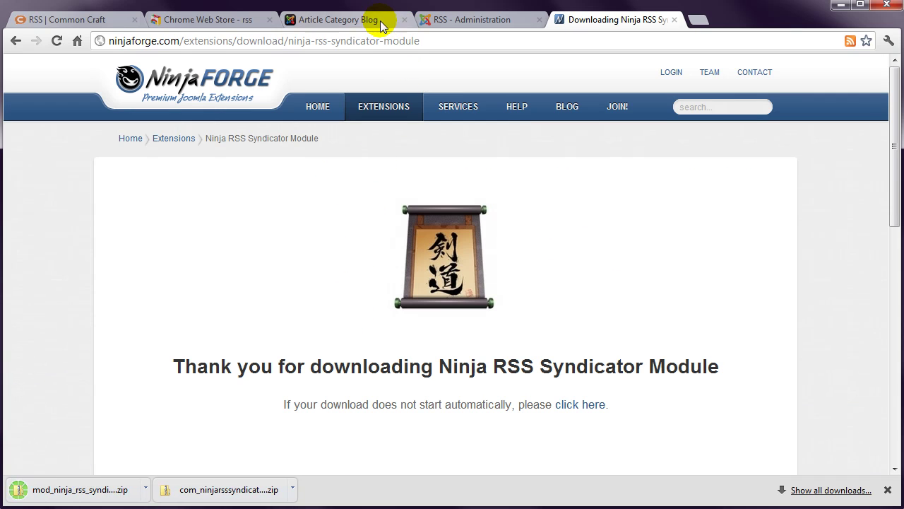
In the Joomla administration, upload and install the package com_ninjarsssyndicator-2.0.zip through the Extension Manager
{"action": "left_click", "coordinate": [446, 19]}
{"action": "mouse_move", "coordinate": [278, 109]}
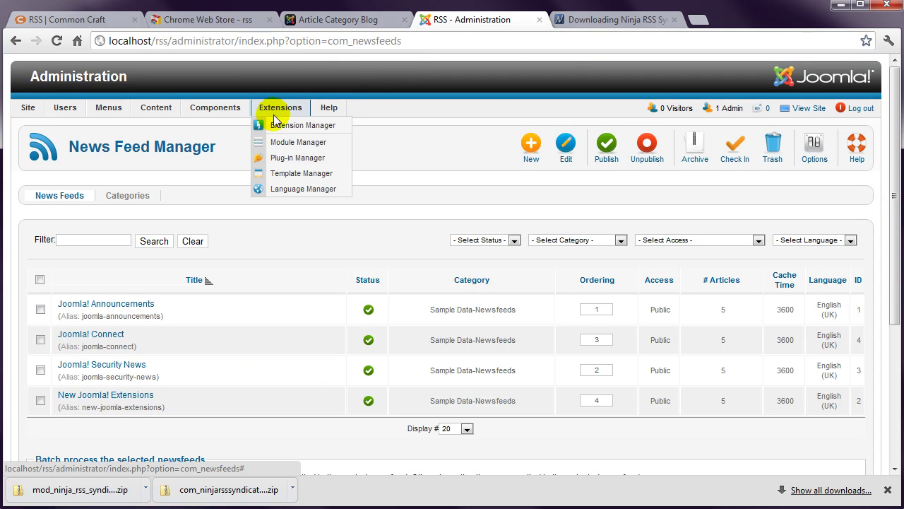
{"action": "left_click", "coordinate": [281, 127]}
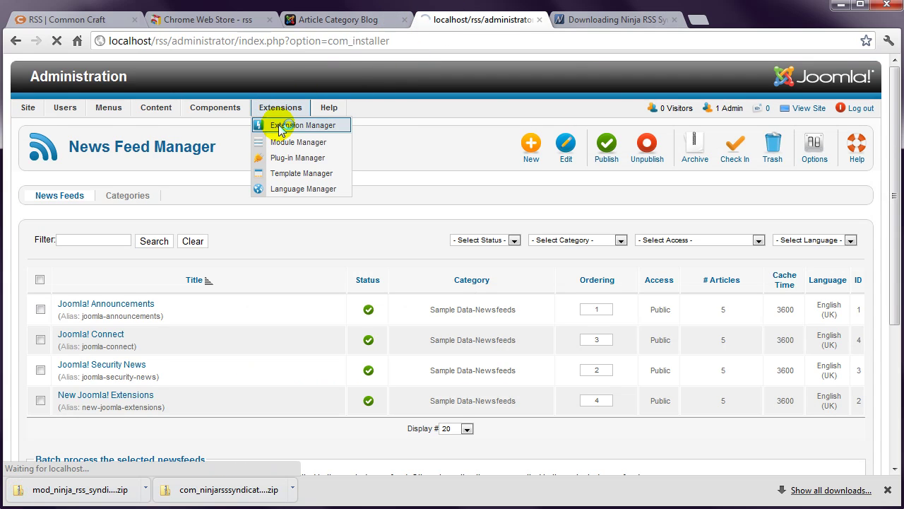
{"action": "left_click", "coordinate": [149, 251]}
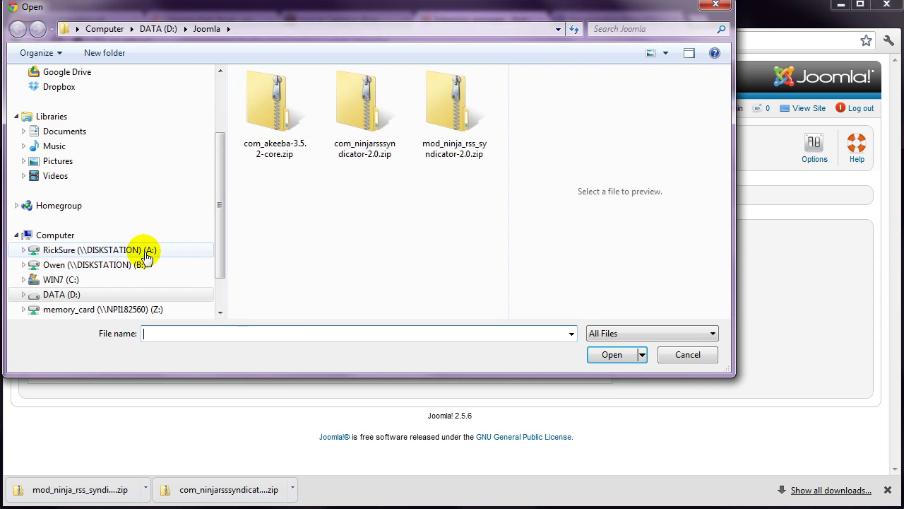
{"action": "double_click", "coordinate": [358, 113]}
{"action": "left_click", "coordinate": [276, 253]}
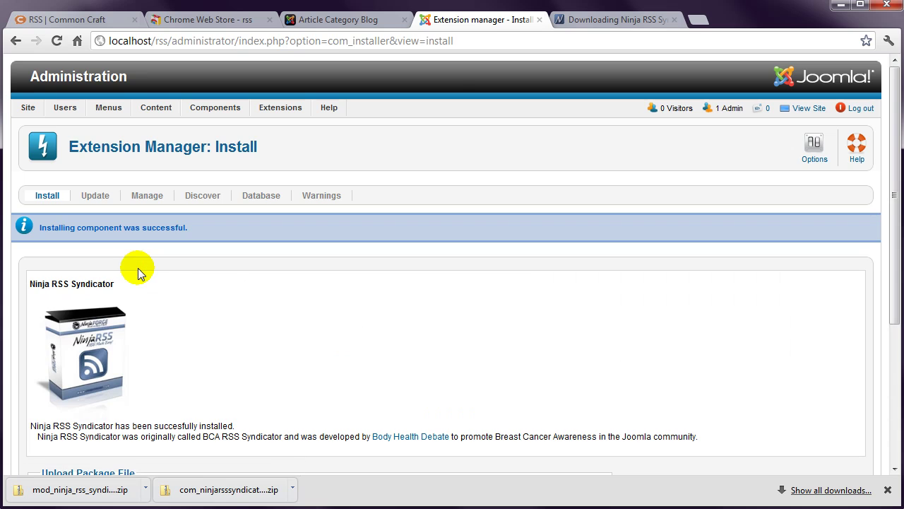
Upload and install the downloaded Ninja RSS Syndicator module package through the Extension Manager
{"action": "scroll", "coordinate": [168, 279], "scroll_direction": "down", "scroll_amount": 3}
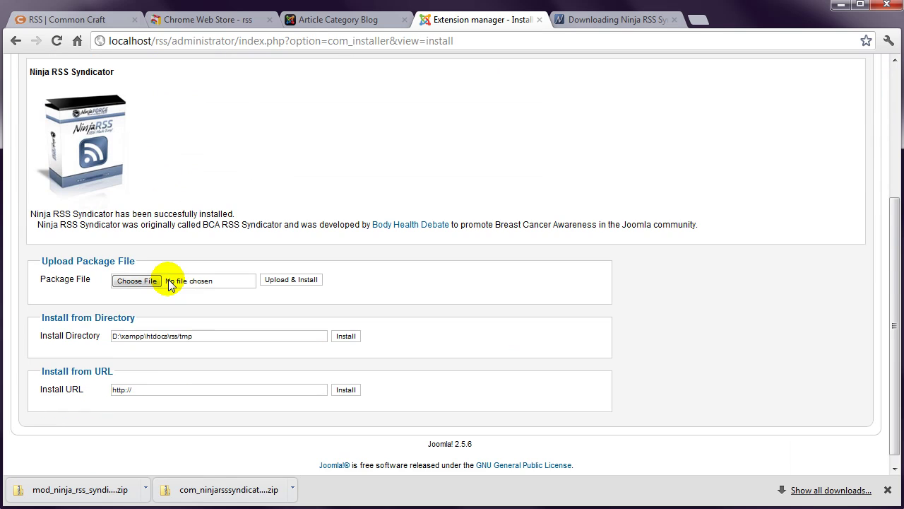
{"action": "left_click", "coordinate": [156, 280]}
{"action": "left_click", "coordinate": [449, 121]}
{"action": "double_click", "coordinate": [449, 121]}
{"action": "left_click", "coordinate": [274, 279]}
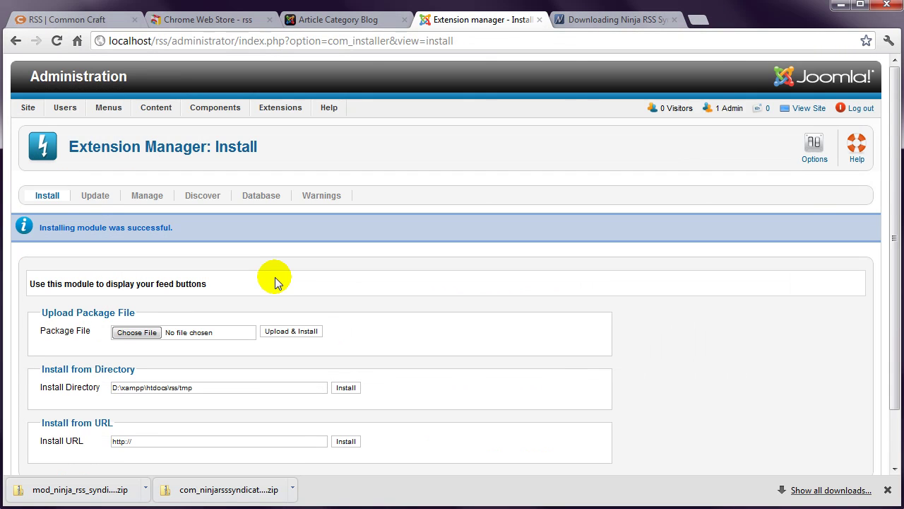
Start a new feed in the Ninja RSS Syndicator feed manager and name it All Articles
{"action": "mouse_move", "coordinate": [207, 108]}
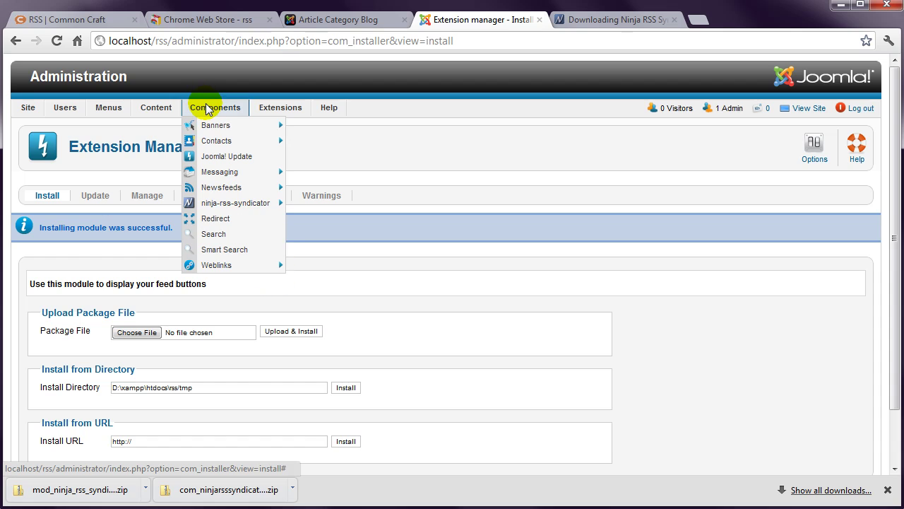
{"action": "mouse_move", "coordinate": [238, 202]}
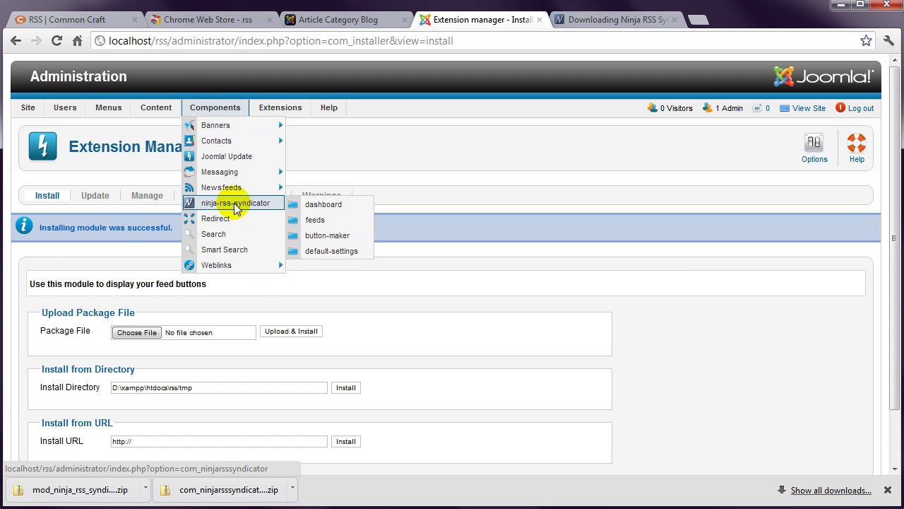
{"action": "left_click", "coordinate": [320, 222]}
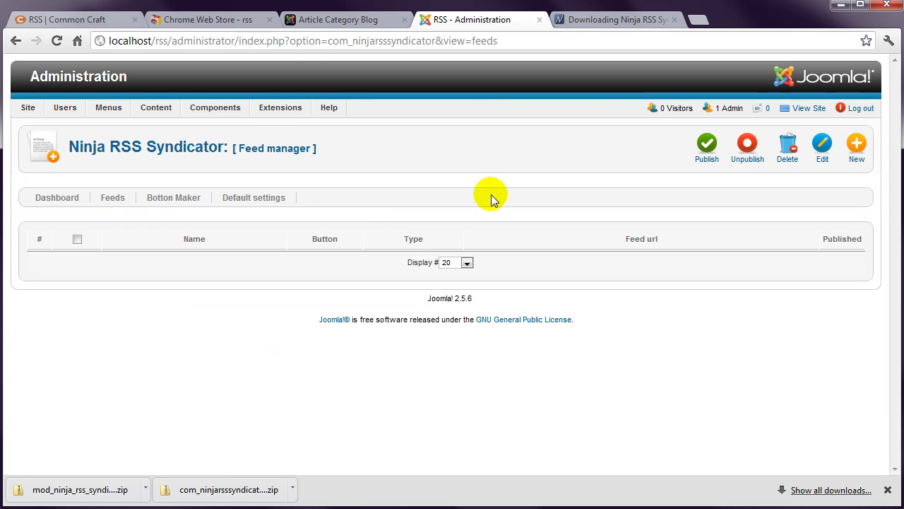
{"action": "left_click", "coordinate": [857, 148]}
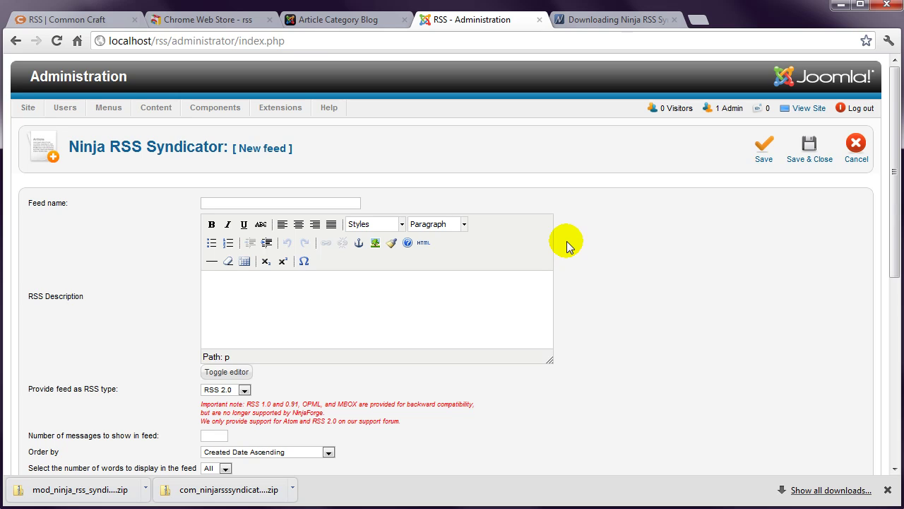
{"action": "left_click", "coordinate": [230, 202]}
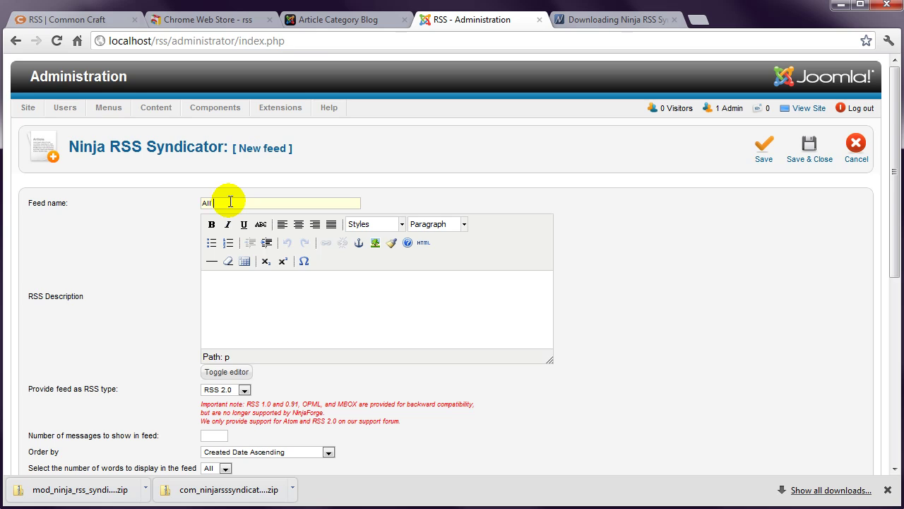
{"action": "type", "text": "All Ar"}
Order the All Articles feed by Created Date Descending and save the feed
{"action": "scroll", "coordinate": [135, 353], "scroll_direction": "down", "scroll_amount": 1}
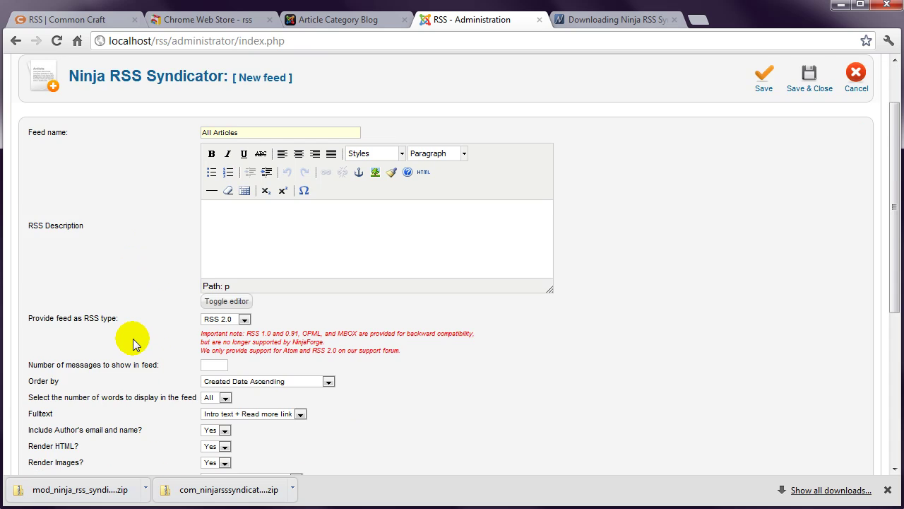
{"action": "scroll", "coordinate": [134, 344], "scroll_direction": "down", "scroll_amount": 1}
{"action": "left_click", "coordinate": [329, 312]}
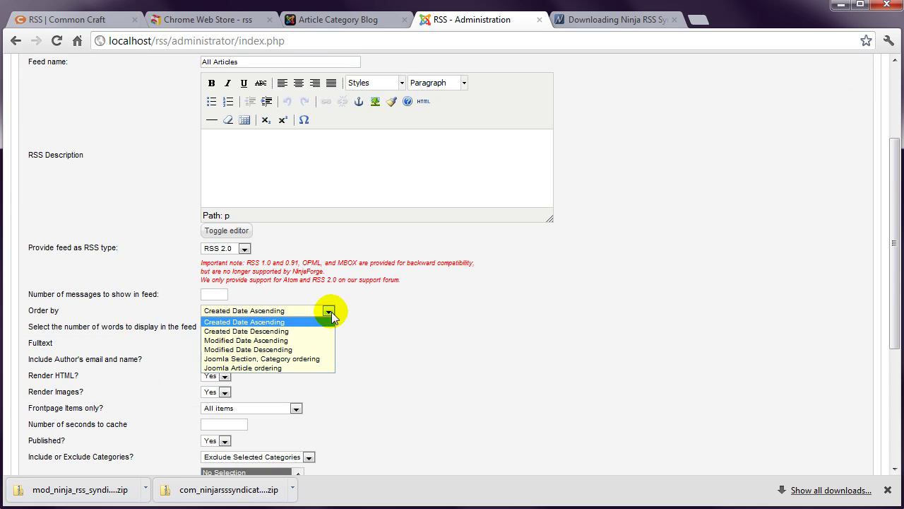
{"action": "left_click", "coordinate": [249, 331]}
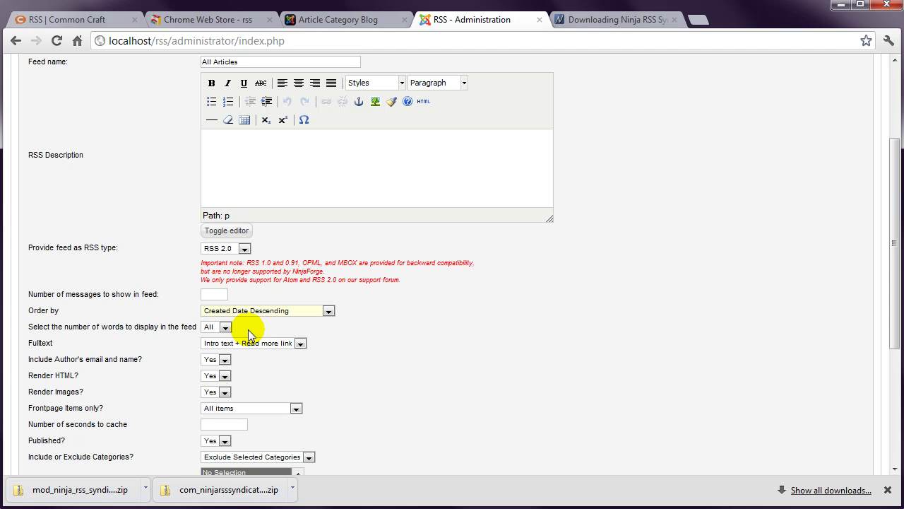
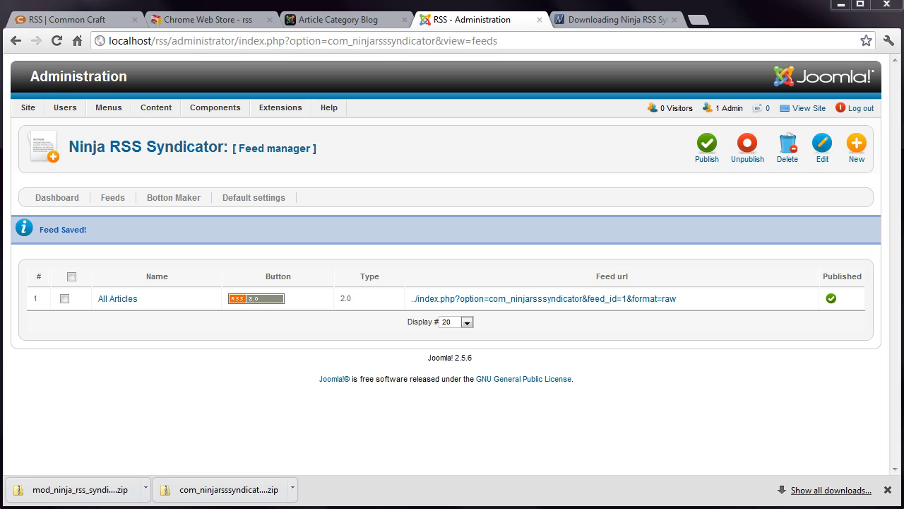
Reload the Article Category Blog page on the site and check which feeds it offers for subscription
{"action": "left_click", "coordinate": [367, 17]}
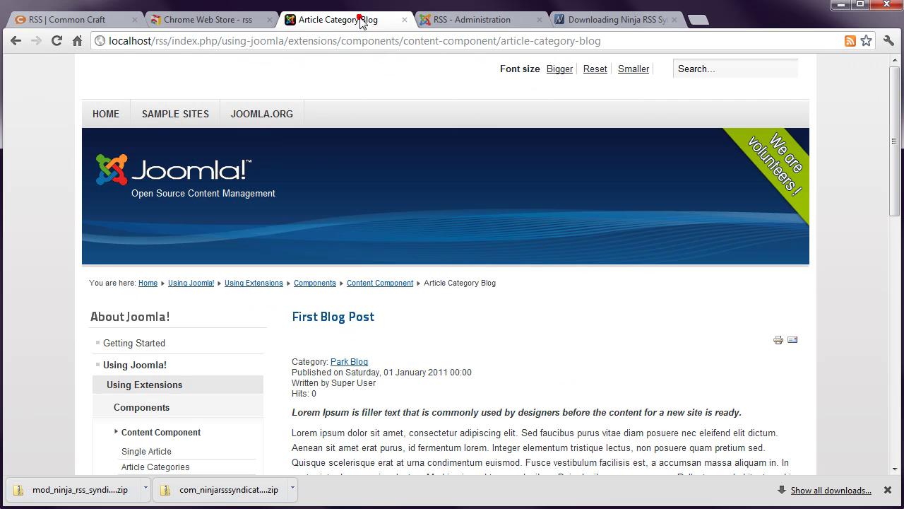
{"action": "left_click", "coordinate": [57, 41]}
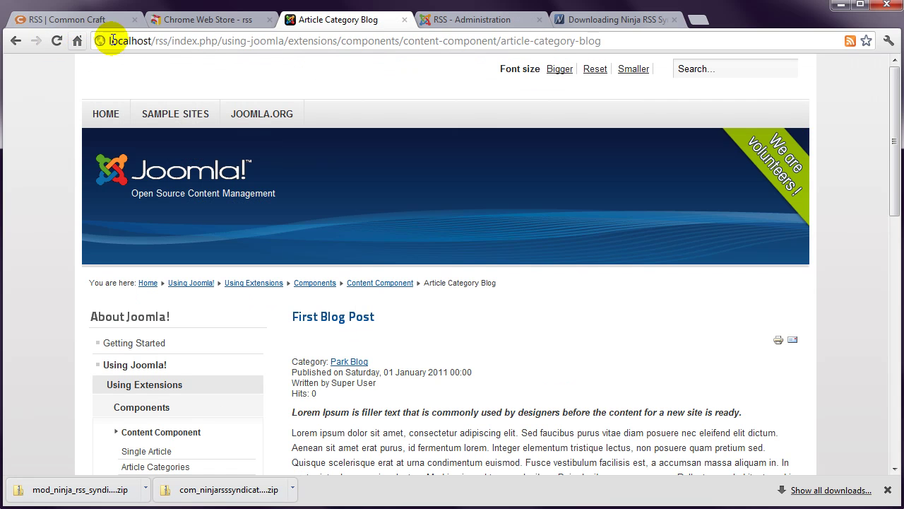
{"action": "left_click", "coordinate": [849, 41]}
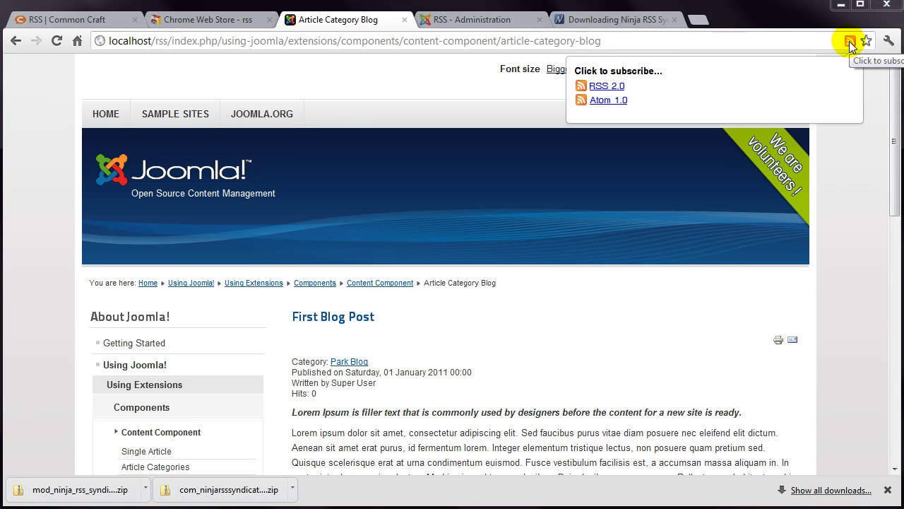
In the administration's Module Manager, filter the modules by "rss" and open the Ninja RSS Syndicator module for editing
{"action": "left_click", "coordinate": [459, 20]}
{"action": "mouse_move", "coordinate": [289, 111]}
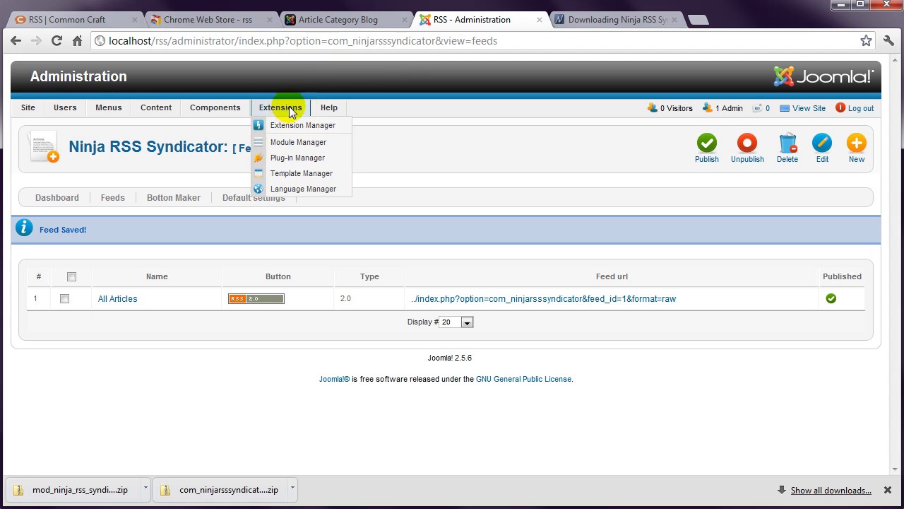
{"action": "left_click", "coordinate": [280, 141]}
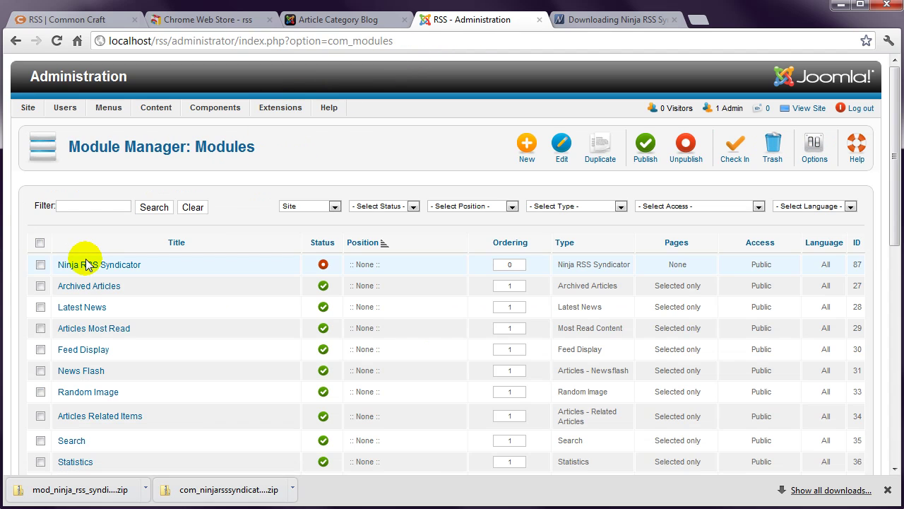
{"action": "left_click", "coordinate": [79, 206]}
{"action": "type", "text": "r"}
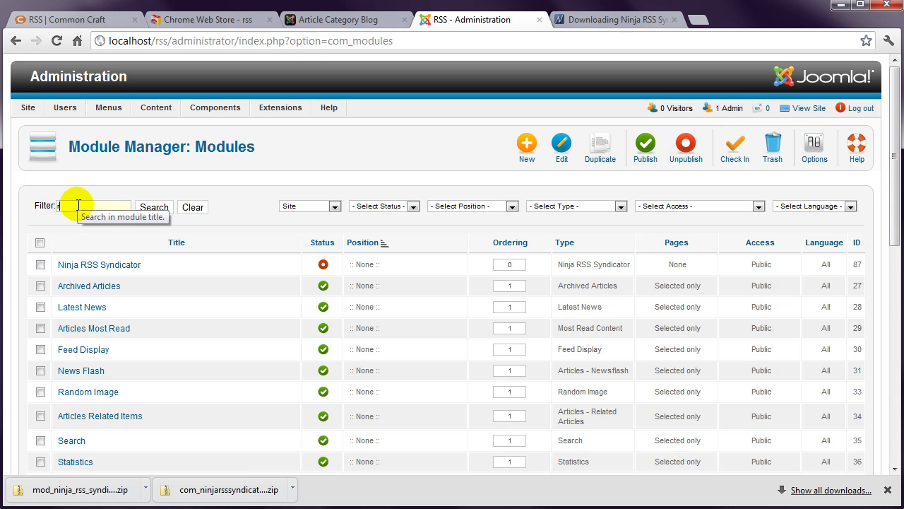
{"action": "type", "text": "ss"}
{"action": "key", "text": "Return"}
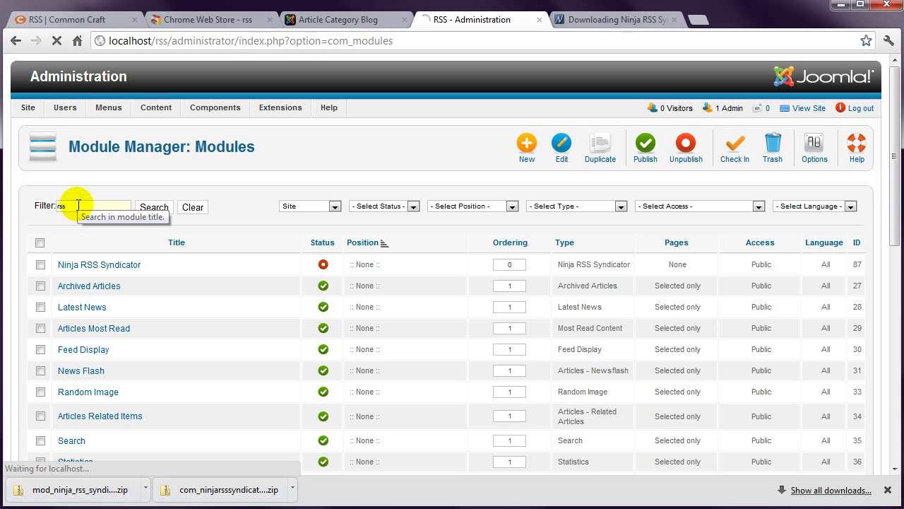
{"action": "left_click", "coordinate": [99, 266]}
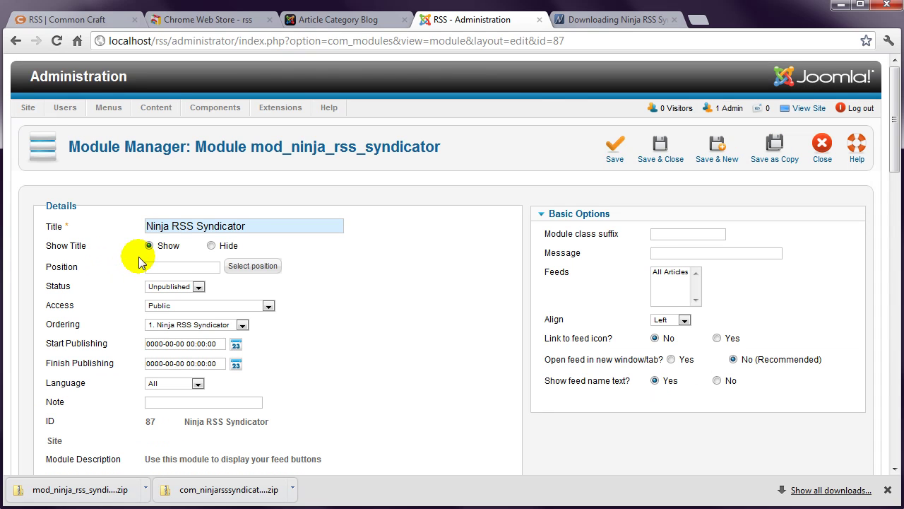
Title the module RSS Feed, set its position to position-6 and its status to Published
{"action": "left_click_drag", "start_coordinate": [253, 225], "coordinate": [84, 217]}
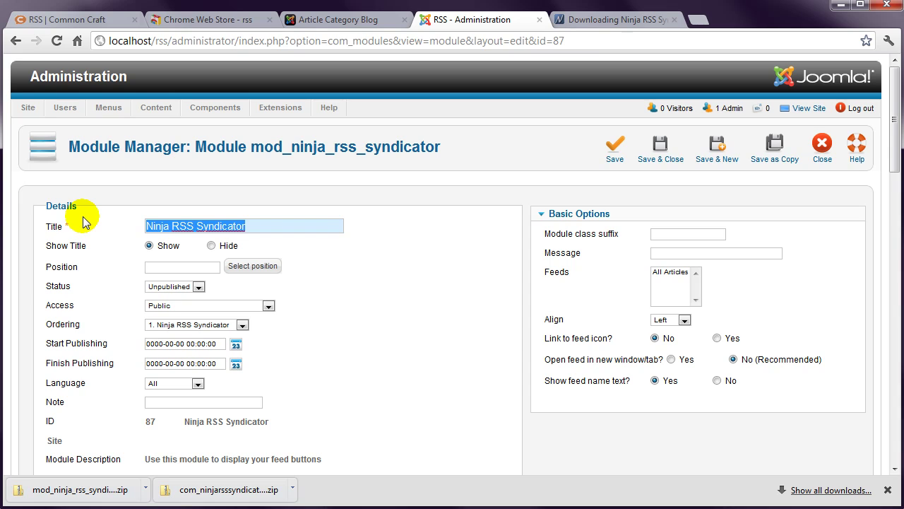
{"action": "type", "text": "RSS"}
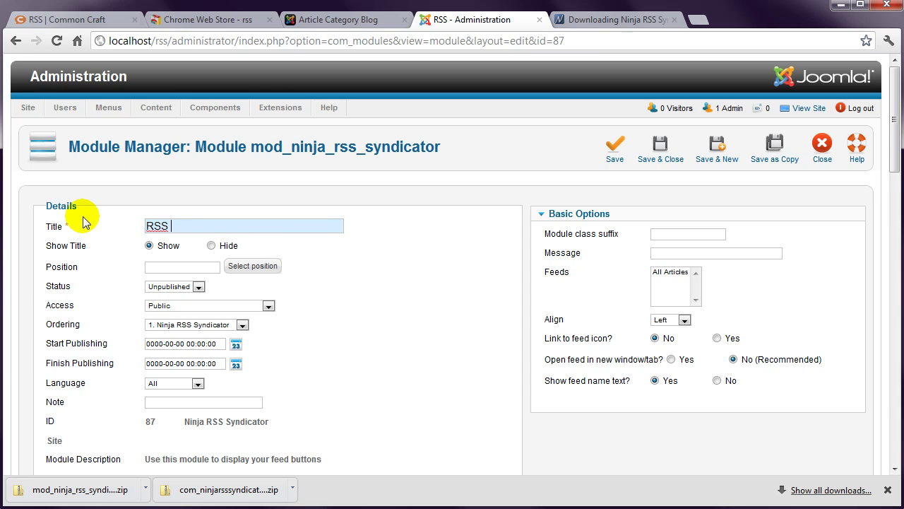
{"action": "type", "text": " Feed"}
{"action": "left_click", "coordinate": [166, 268]}
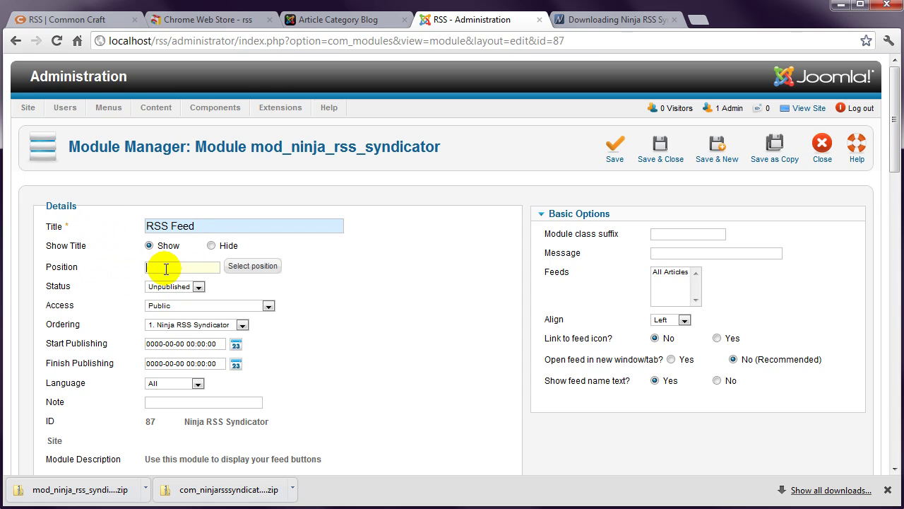
{"action": "type", "text": "position-6"}
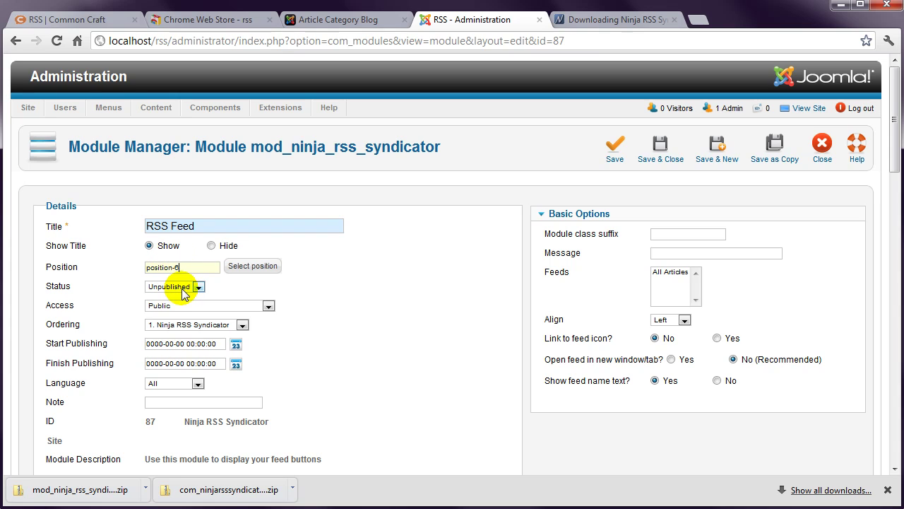
{"action": "left_click", "coordinate": [180, 286]}
{"action": "left_click", "coordinate": [180, 298]}
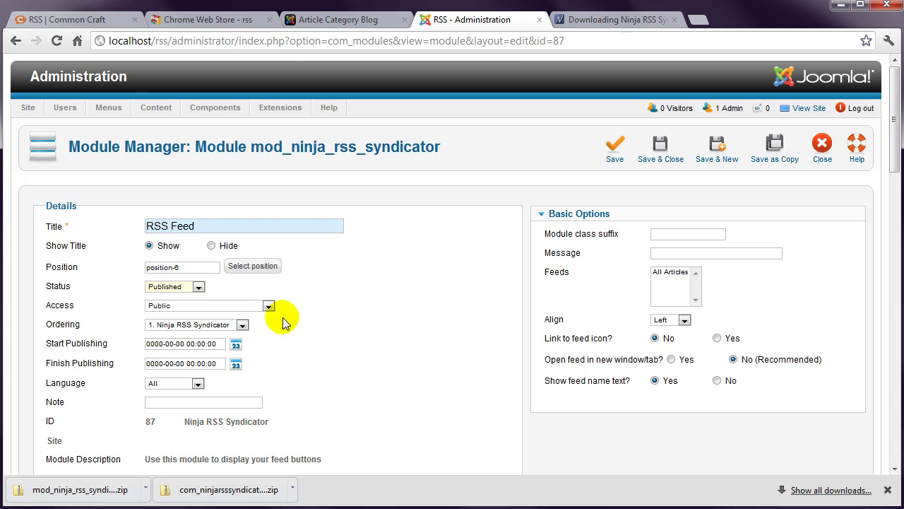
Assign the RSS Feed module to all pages, then save and close it
{"action": "left_click_drag", "start_coordinate": [892, 156], "coordinate": [892, 240]}
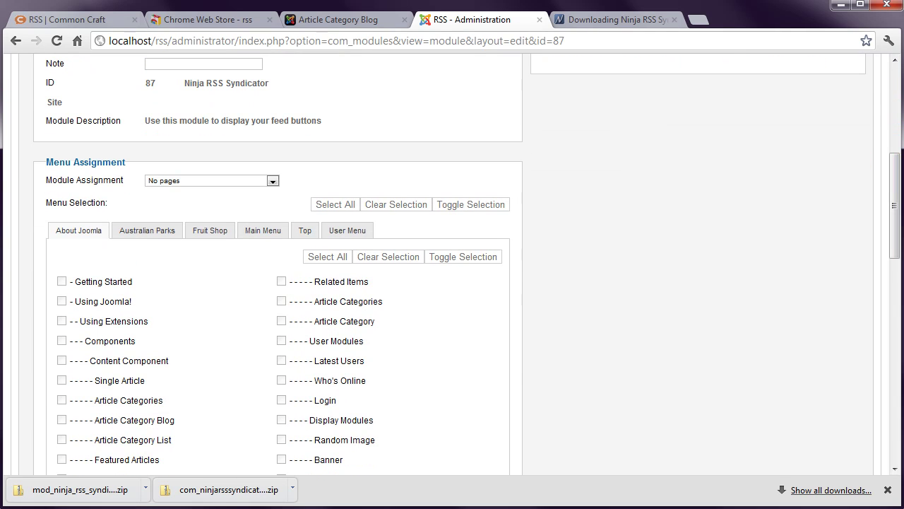
{"action": "left_click", "coordinate": [227, 181]}
{"action": "left_click", "coordinate": [176, 191]}
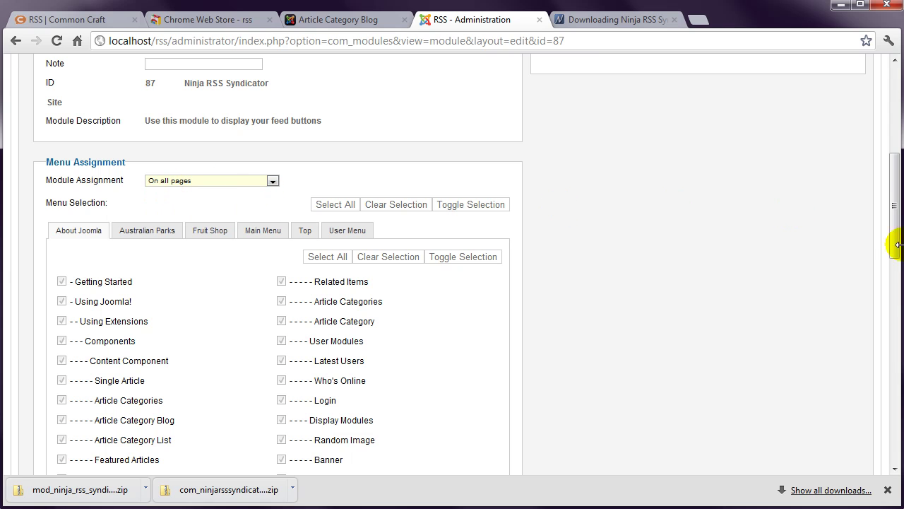
{"action": "left_click_drag", "start_coordinate": [894, 240], "coordinate": [895, 175]}
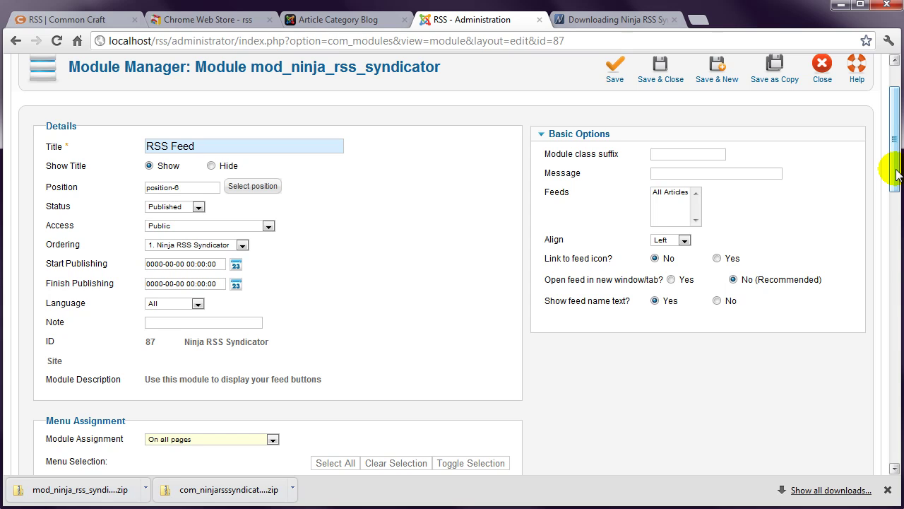
{"action": "left_click", "coordinate": [666, 80]}
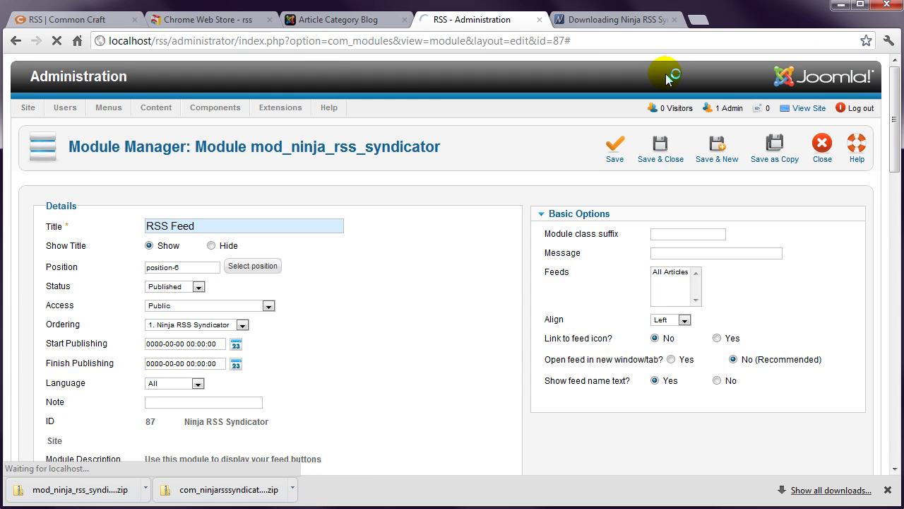
Reload the Article Category Blog page, preview the All Articles feed from its RSS Feed module, and check the page's subscription options
{"action": "left_click", "coordinate": [332, 20]}
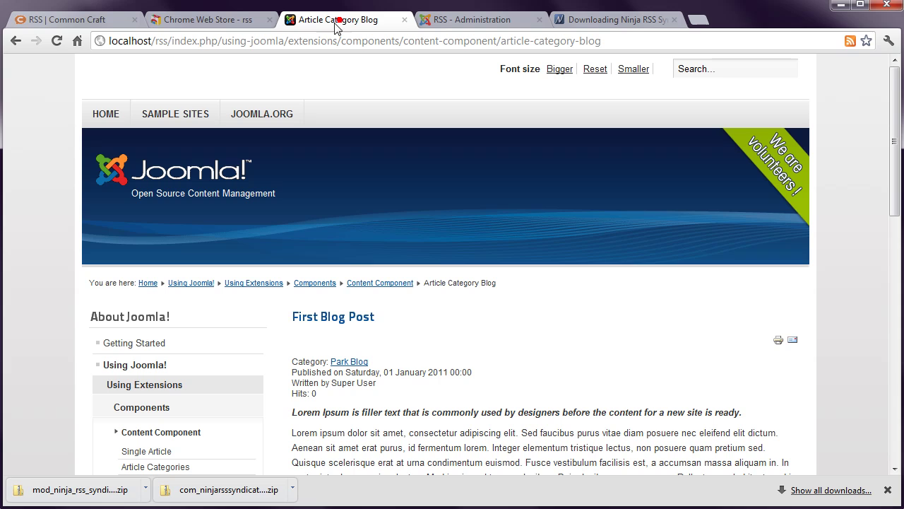
{"action": "left_click", "coordinate": [63, 45]}
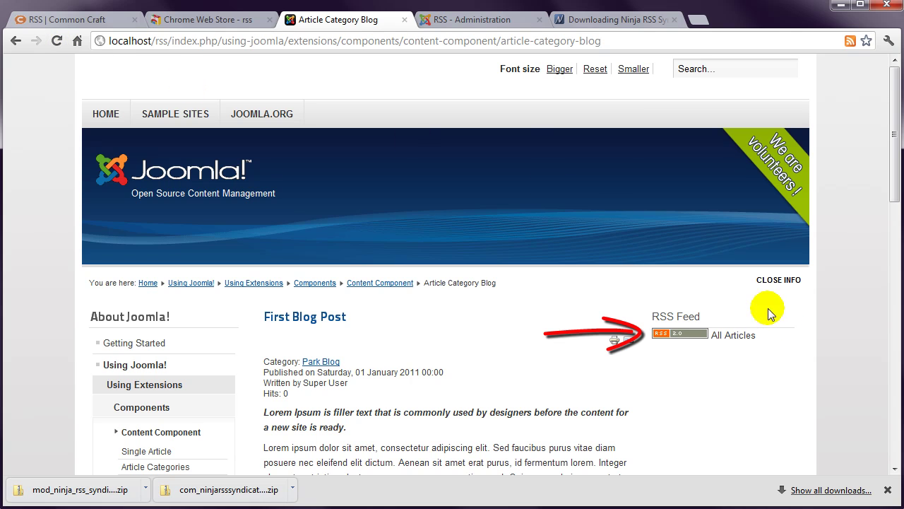
{"action": "left_click", "coordinate": [666, 336]}
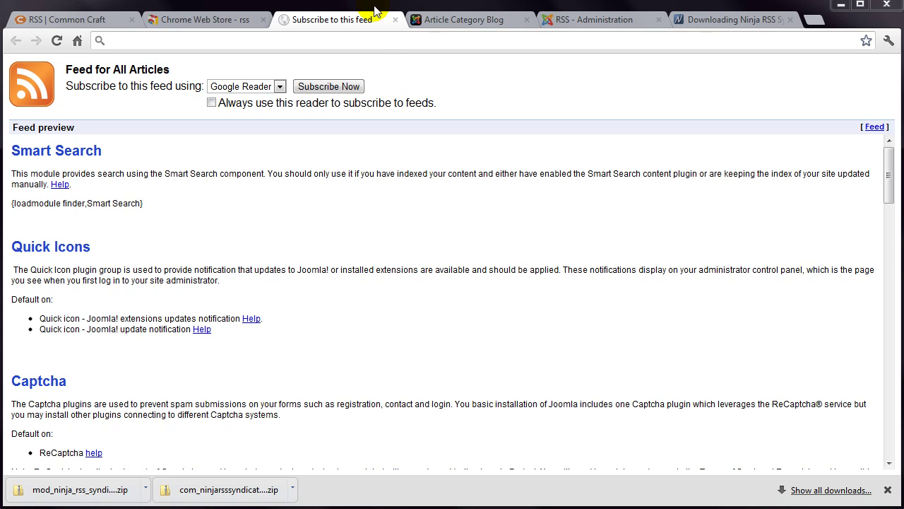
{"action": "left_click", "coordinate": [396, 20]}
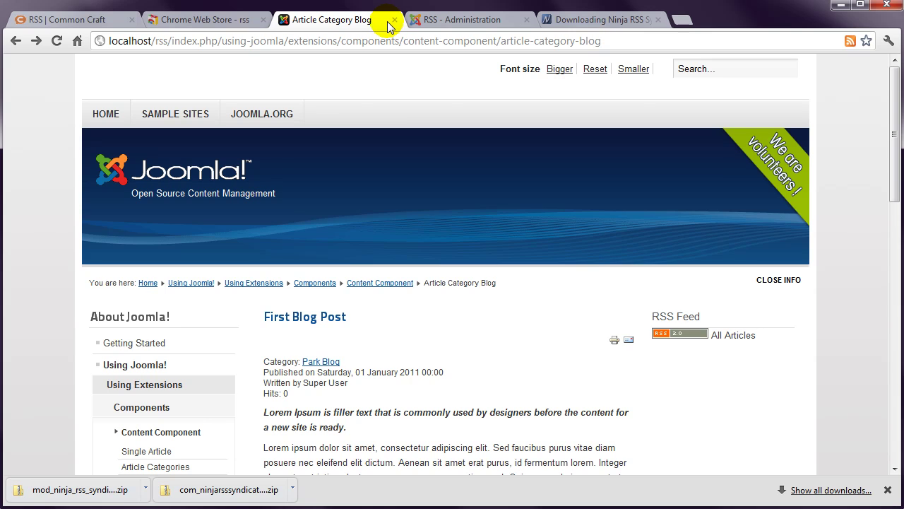
{"action": "left_click", "coordinate": [851, 43]}
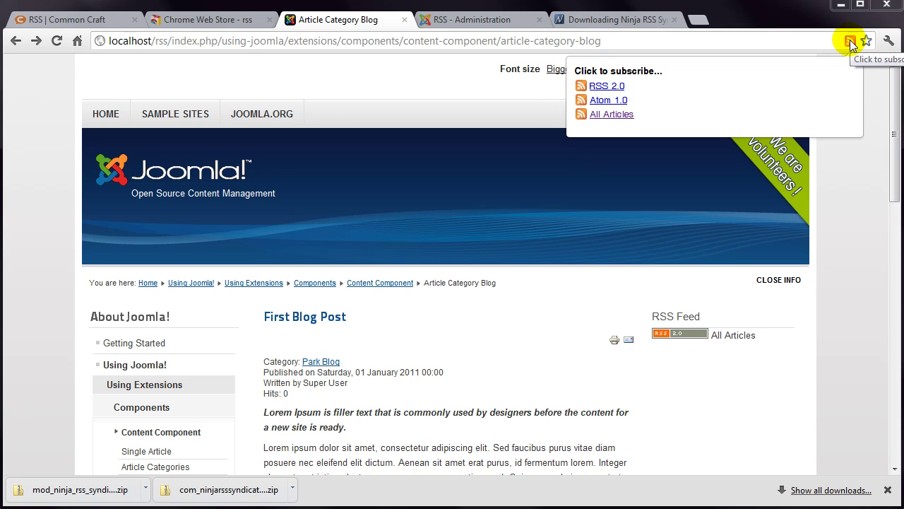
In the administration's Article Manager options, set the integration setting Show Feed Link to Hide, then save and close the options
{"action": "left_click", "coordinate": [492, 21]}
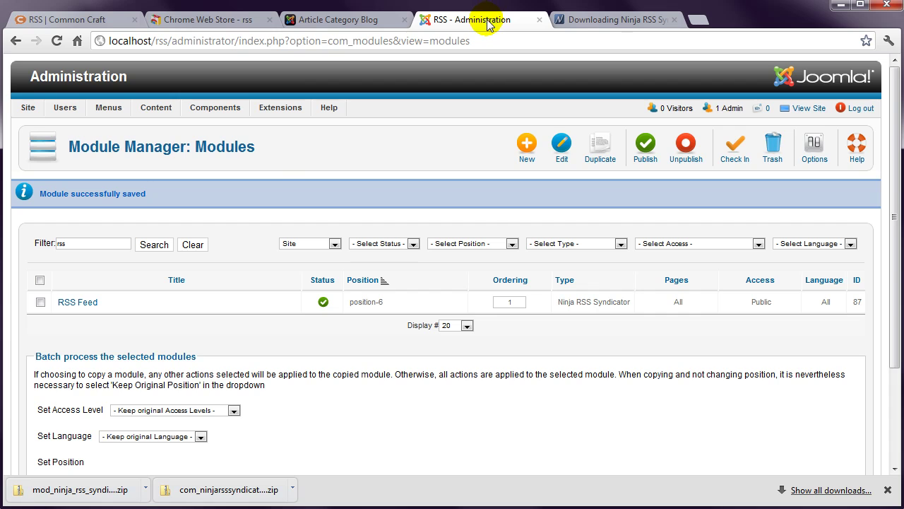
{"action": "mouse_move", "coordinate": [152, 119]}
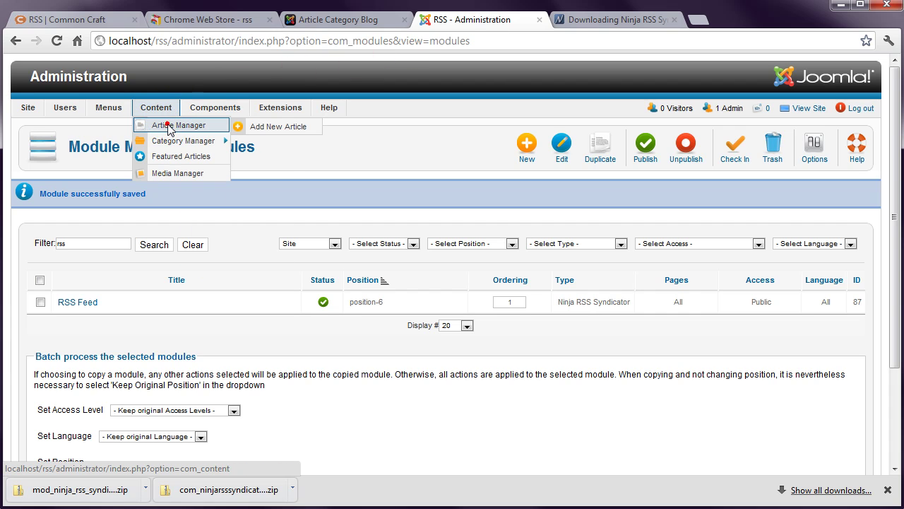
{"action": "left_click", "coordinate": [170, 127]}
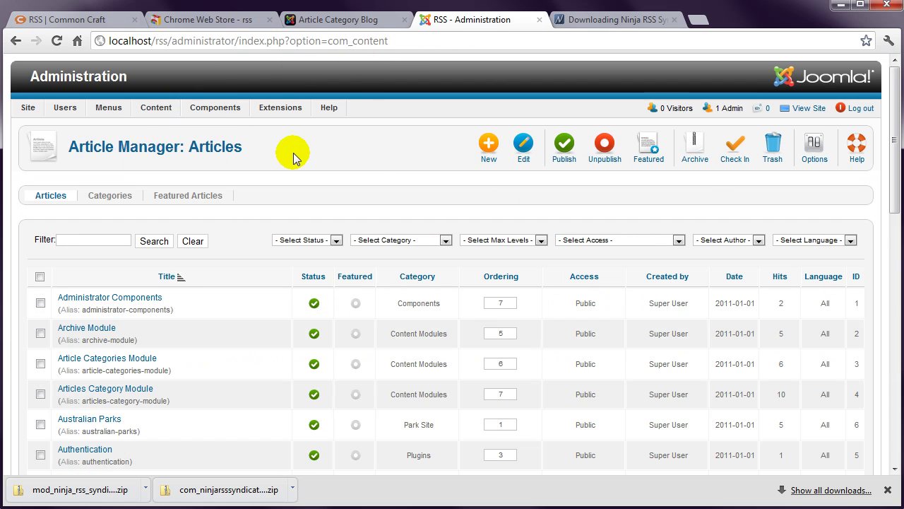
{"action": "left_click", "coordinate": [815, 149]}
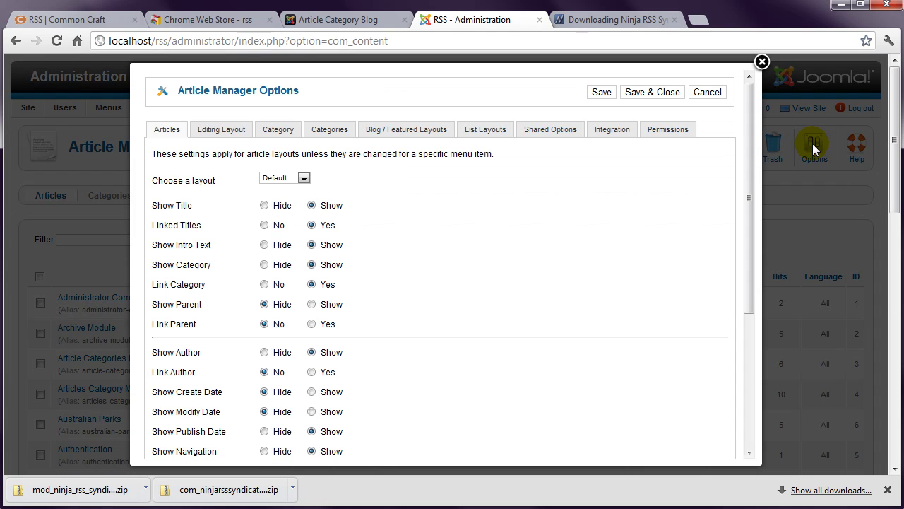
{"action": "left_click", "coordinate": [612, 135]}
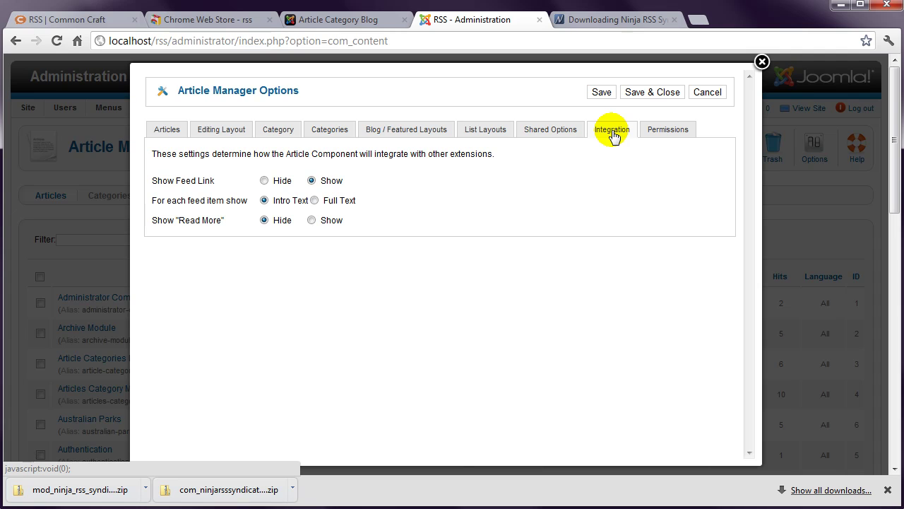
{"action": "left_click", "coordinate": [264, 181]}
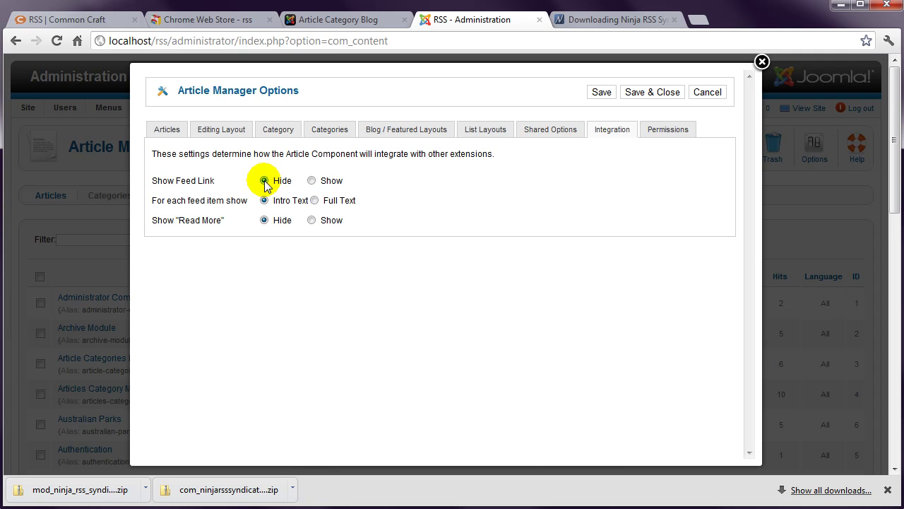
{"action": "left_click", "coordinate": [637, 94]}
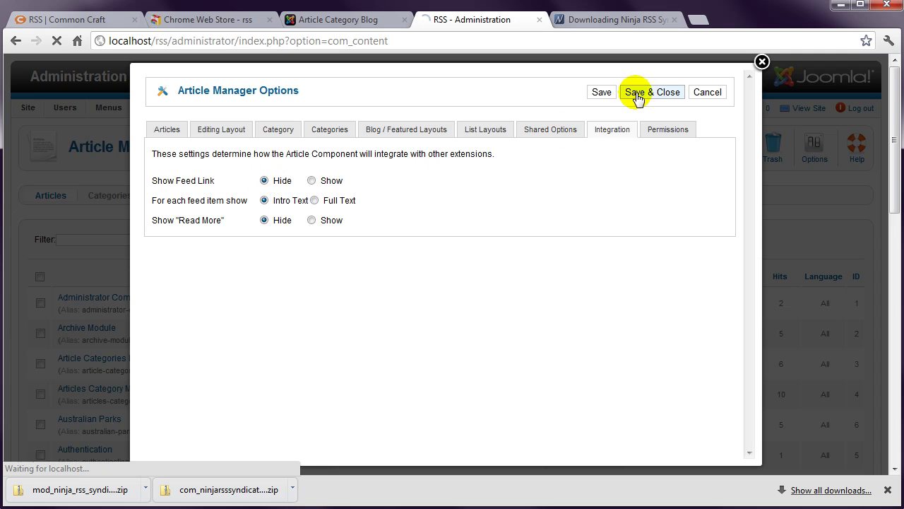
Reload the Article Category Blog page on the site, check its subscription options, and go to the Home page
{"action": "left_click", "coordinate": [339, 19]}
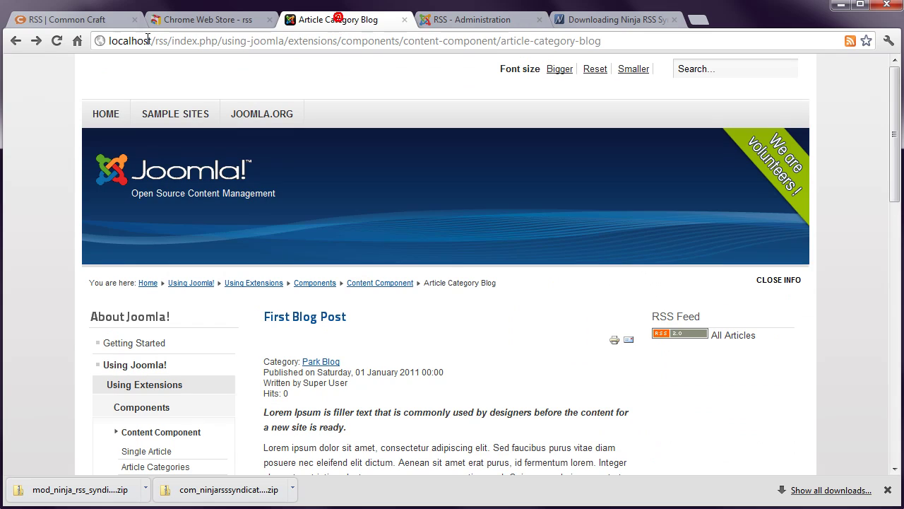
{"action": "left_click", "coordinate": [56, 40]}
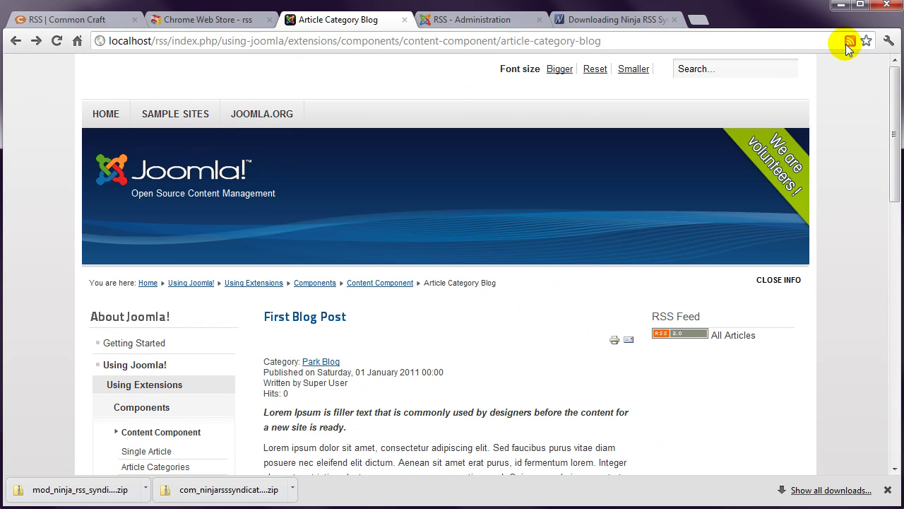
{"action": "left_click", "coordinate": [850, 41]}
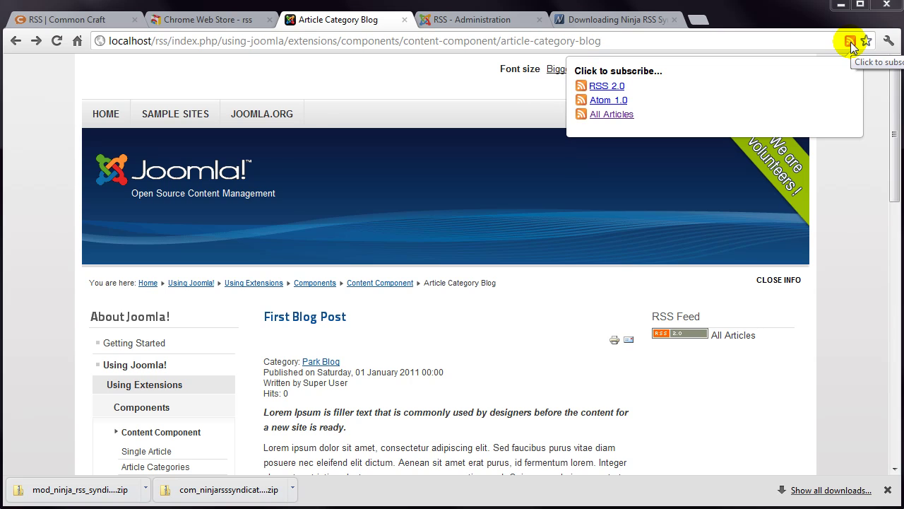
{"action": "left_click", "coordinate": [107, 120]}
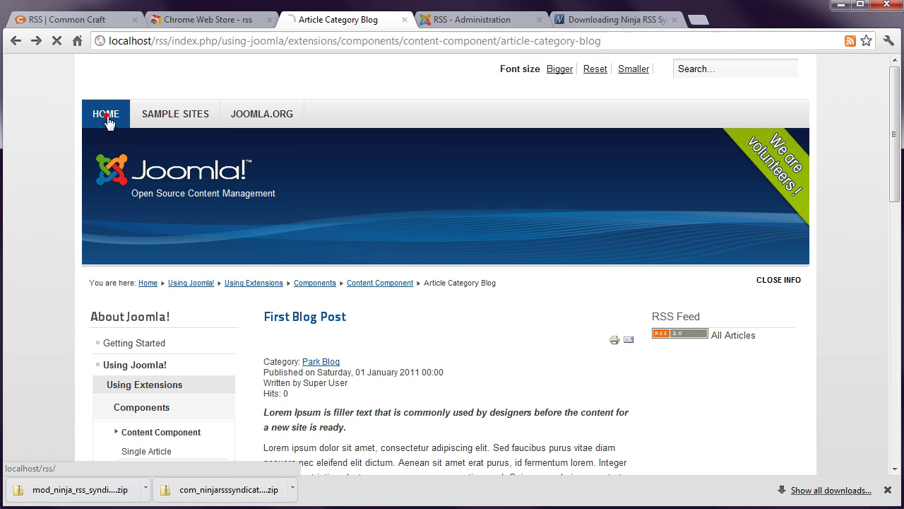
In the administration, edit the Main Menu's Home item, set Show Feed Link to Use Global in its integration options, and save and close it
{"action": "left_click", "coordinate": [453, 21]}
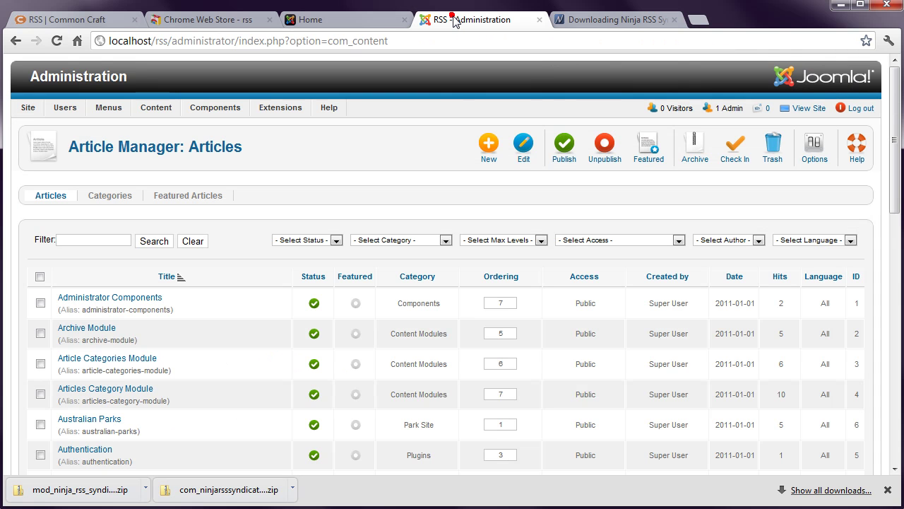
{"action": "mouse_move", "coordinate": [99, 109]}
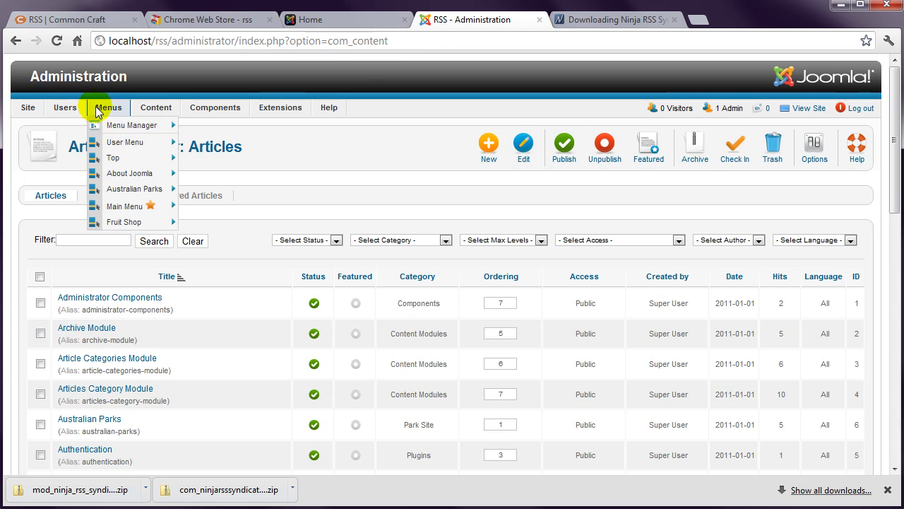
{"action": "left_click", "coordinate": [118, 206]}
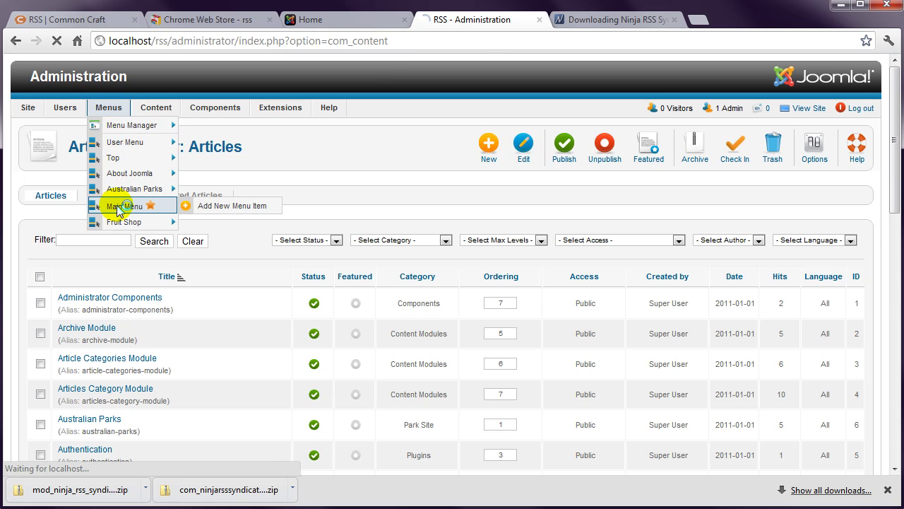
{"action": "left_click", "coordinate": [74, 298]}
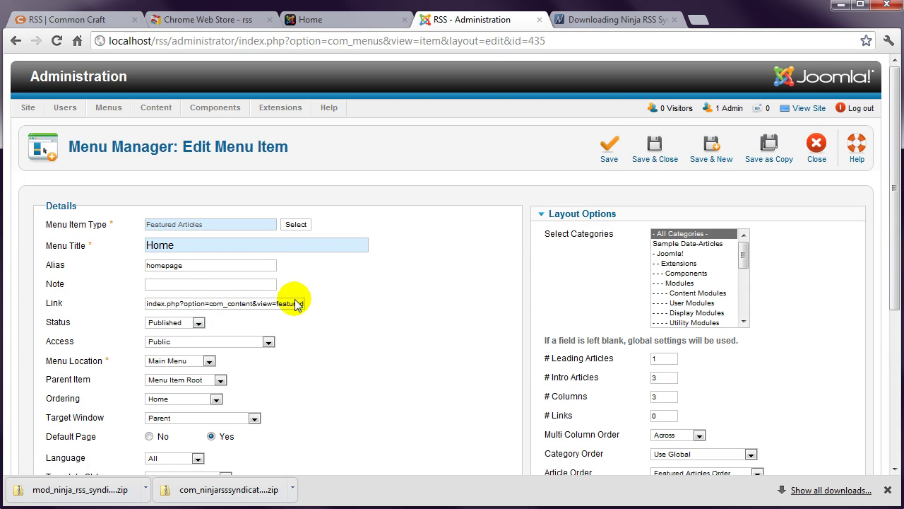
{"action": "left_click", "coordinate": [570, 214]}
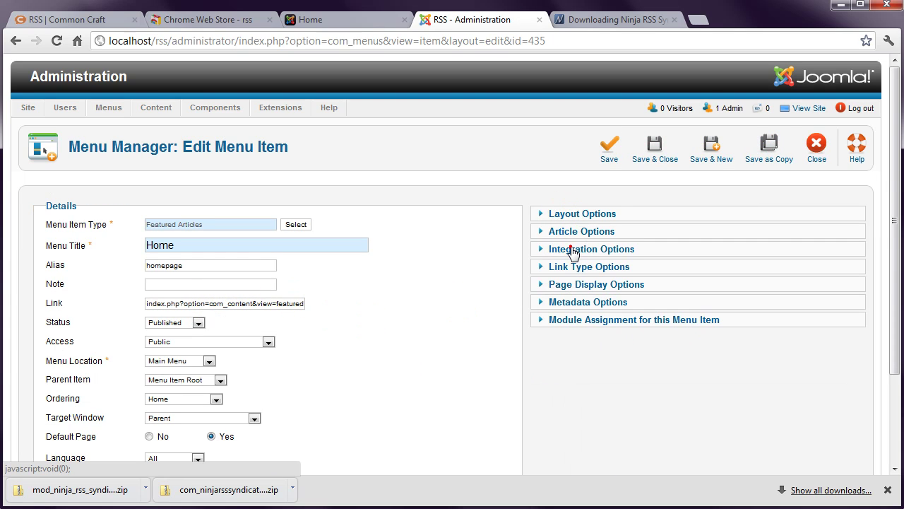
{"action": "left_click", "coordinate": [573, 251]}
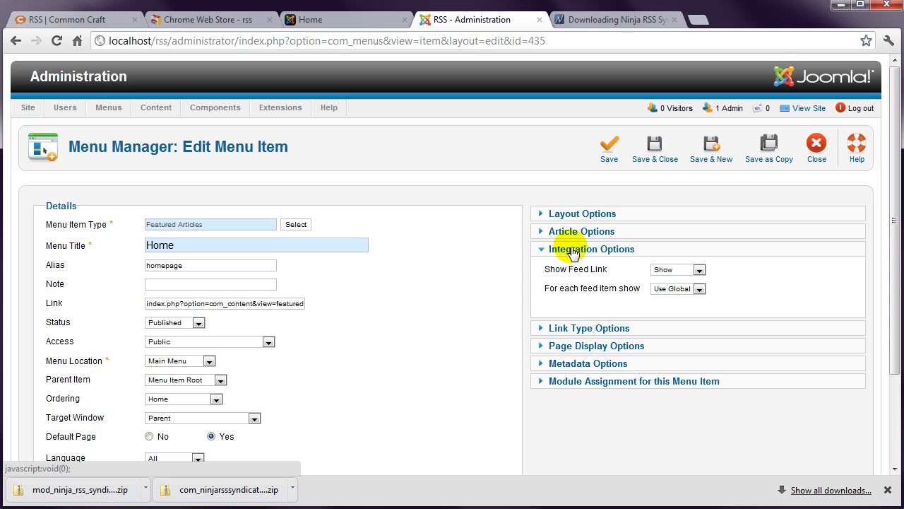
{"action": "mouse_move", "coordinate": [575, 275]}
{"action": "left_click", "coordinate": [667, 270]}
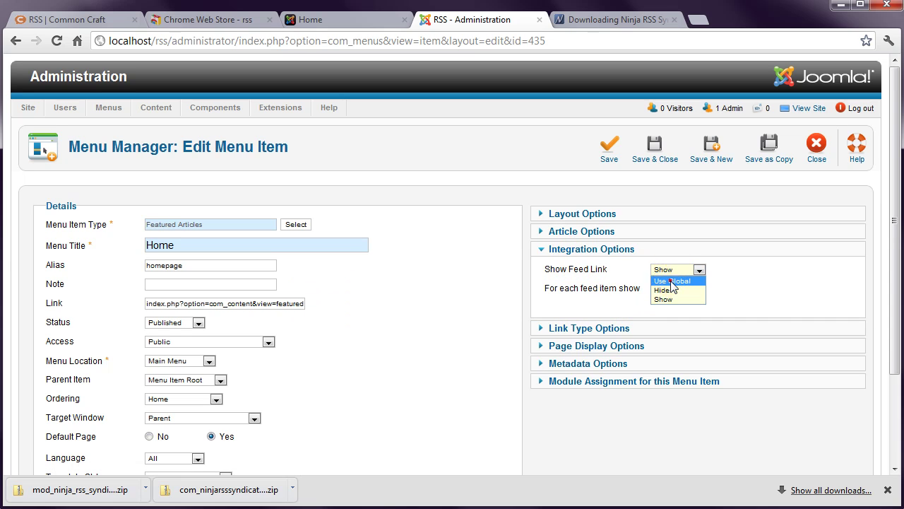
{"action": "left_click", "coordinate": [669, 280]}
{"action": "left_click", "coordinate": [653, 152]}
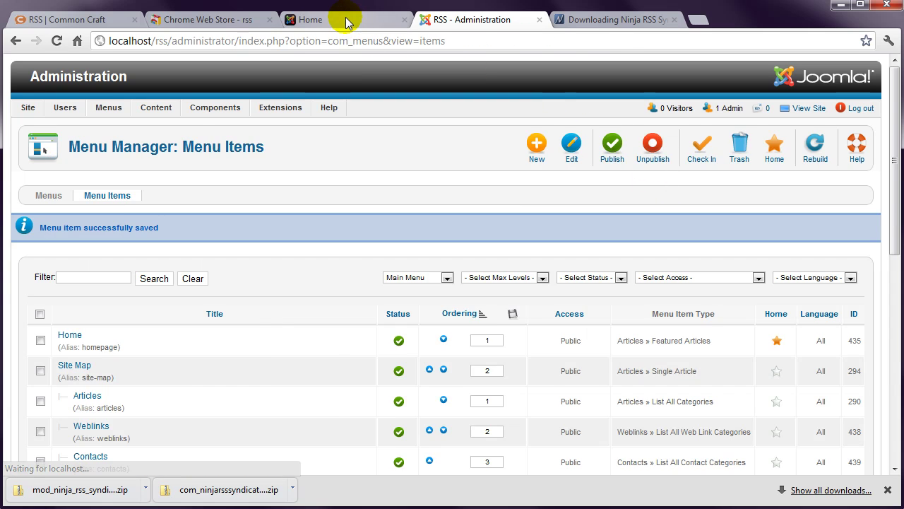
Reload the site's Home page, preview the feed offered for subscription, then close the preview and return to the Home page
{"action": "left_click", "coordinate": [339, 21]}
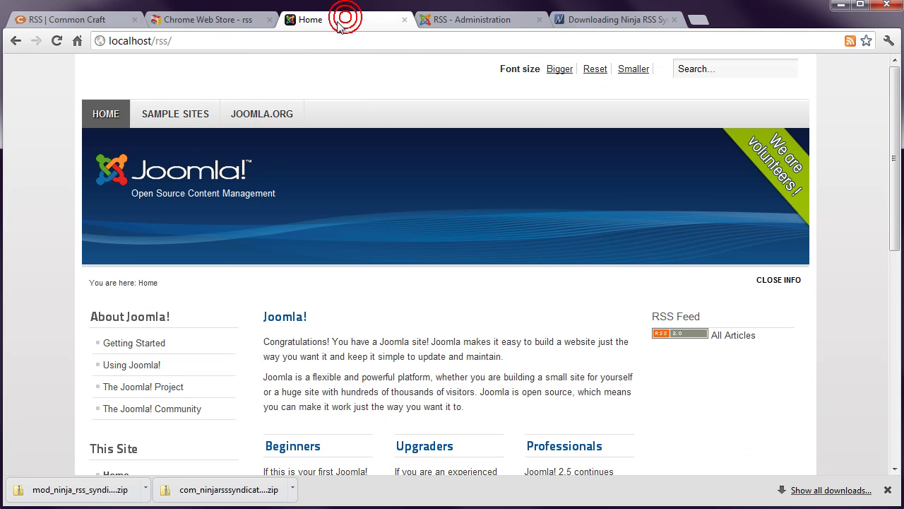
{"action": "left_click", "coordinate": [56, 40]}
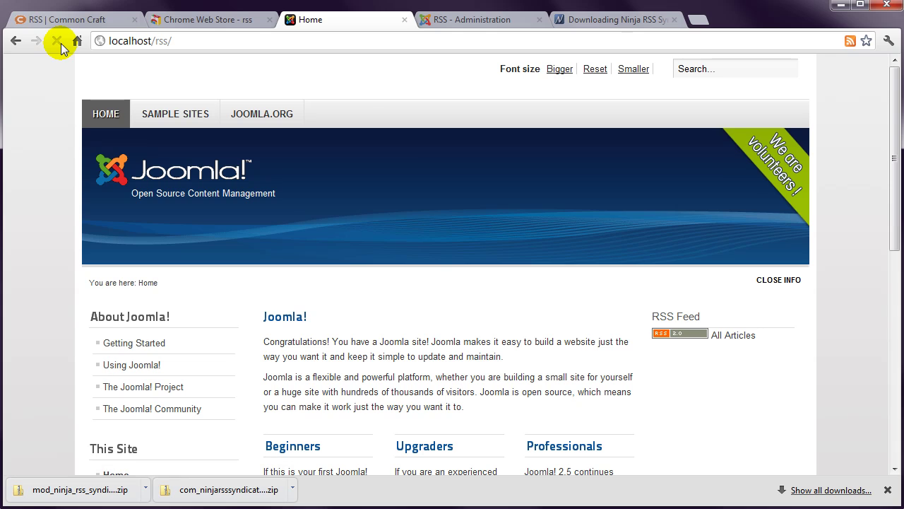
{"action": "left_click", "coordinate": [850, 41]}
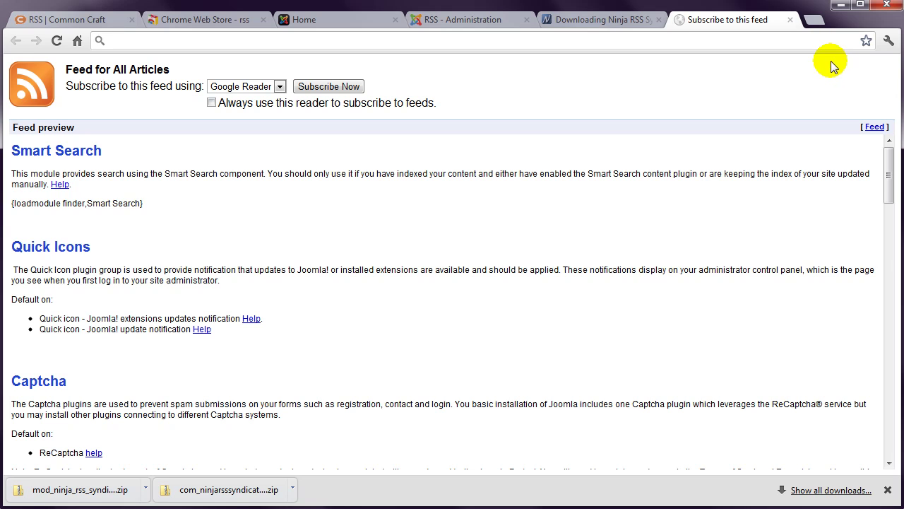
{"action": "left_click", "coordinate": [790, 19]}
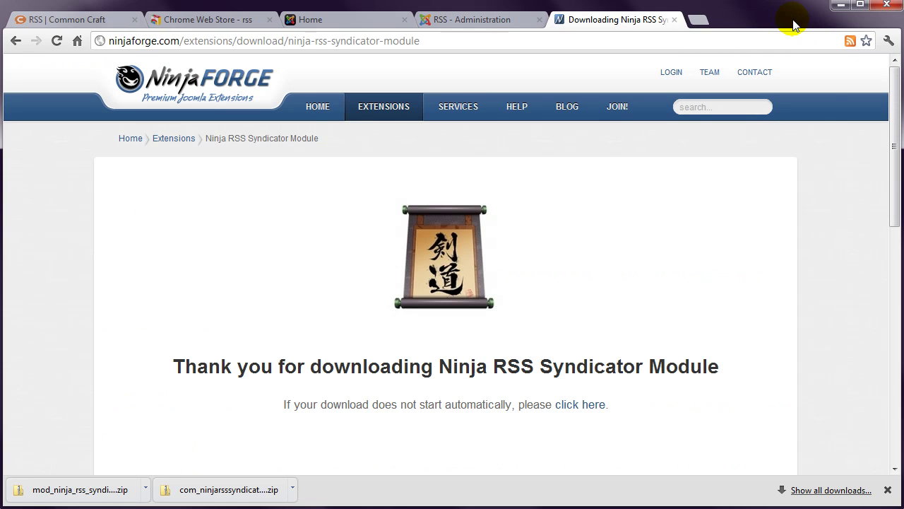
{"action": "left_click", "coordinate": [313, 19]}
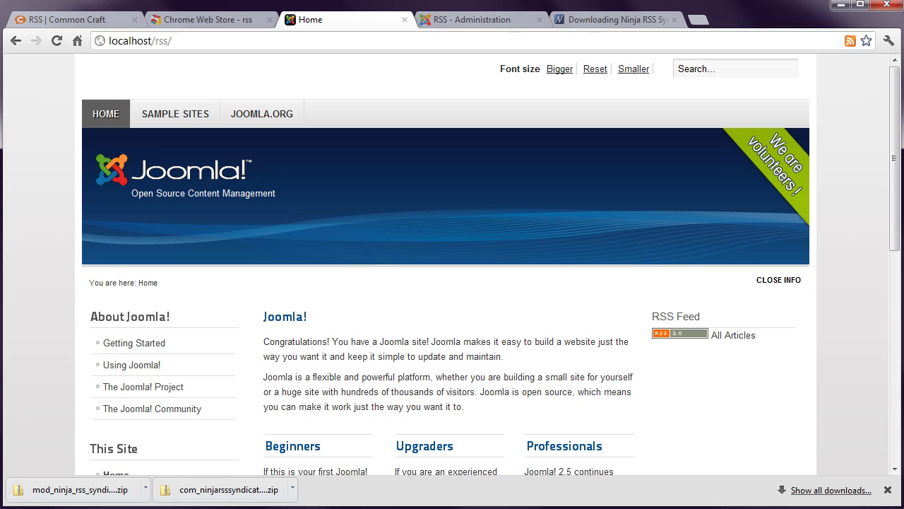